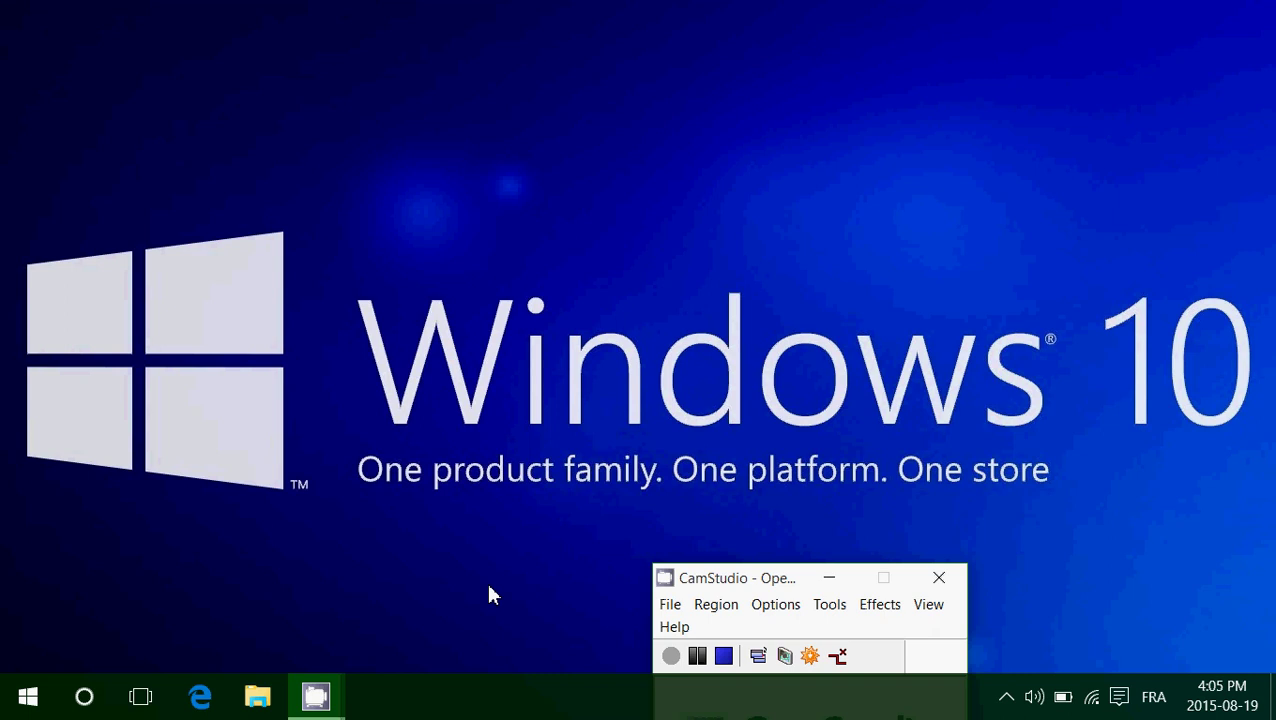
Open a File Explorer window from the taskbar and show the View ribbon options
{"action": "left_click", "coordinate": [266, 695]}
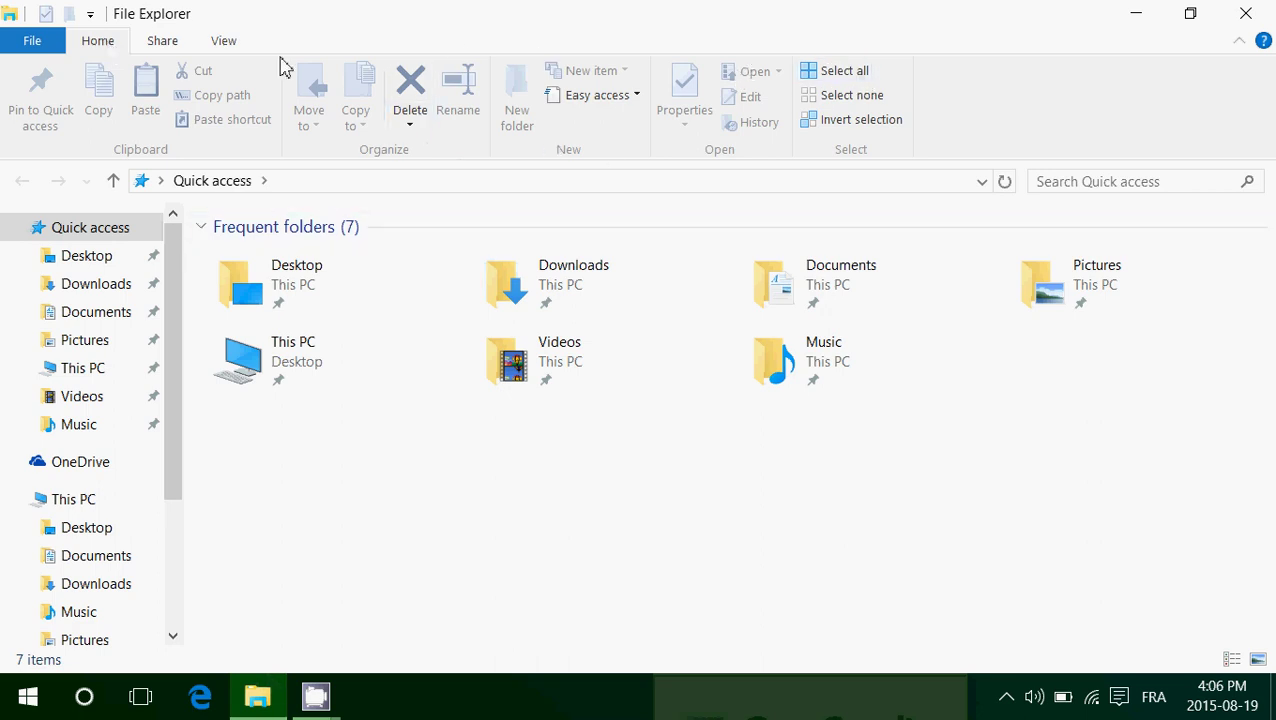
{"action": "left_click", "coordinate": [228, 44]}
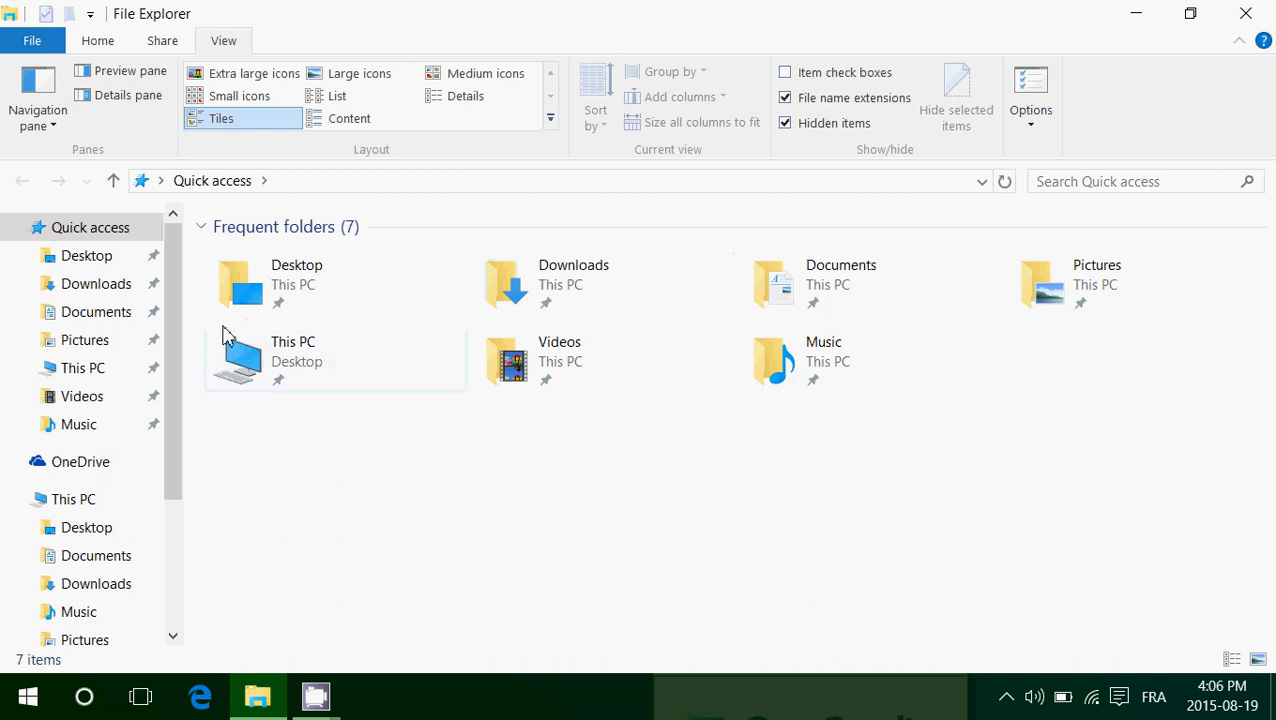
Go from This PC to C:\Users\<user>\AppData\Local, showing its 16 items
{"action": "left_click", "coordinate": [285, 378]}
{"action": "double_click", "coordinate": [285, 378]}
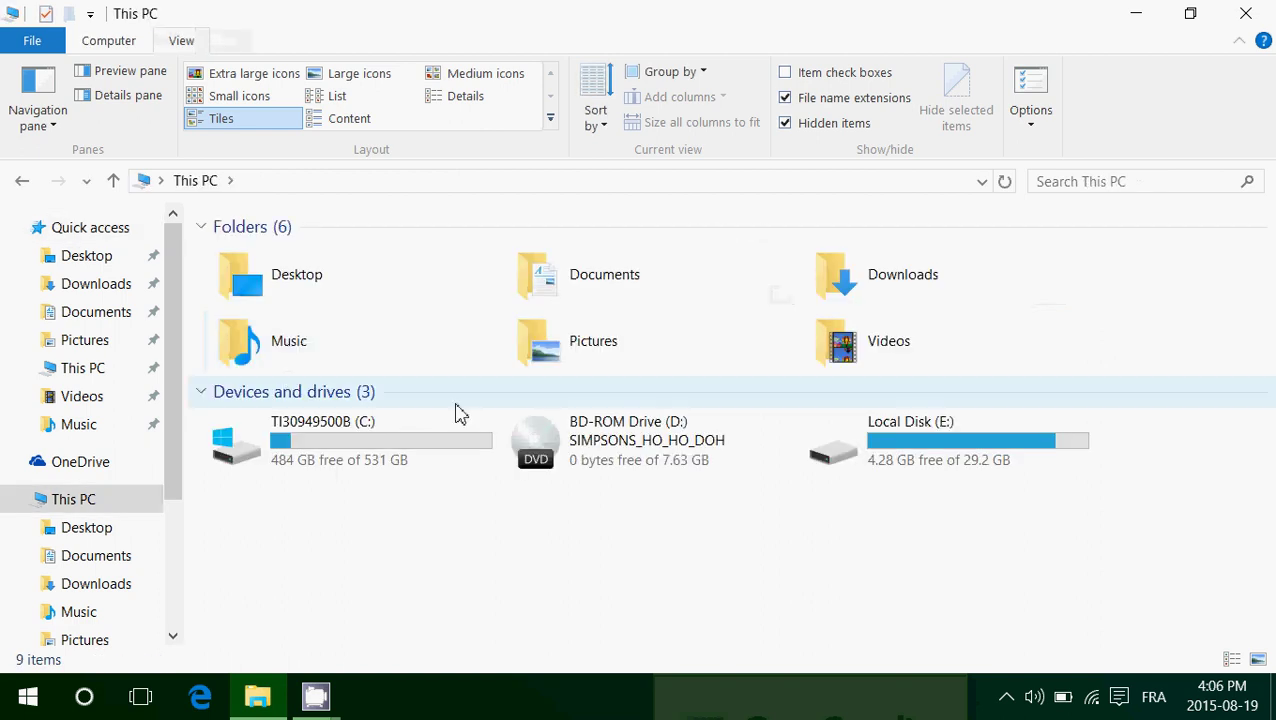
{"action": "left_click", "coordinate": [362, 463]}
{"action": "double_click", "coordinate": [362, 463]}
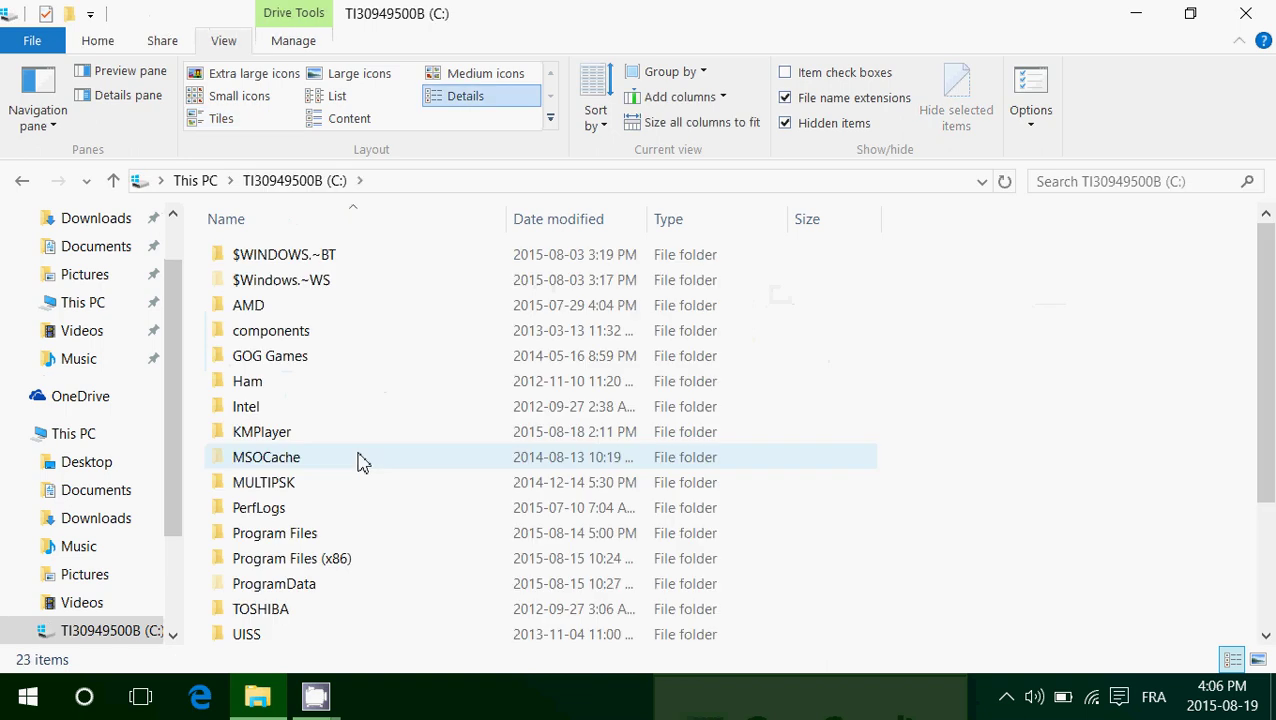
{"action": "scroll", "coordinate": [362, 460], "scroll_direction": "down", "scroll_amount": 2}
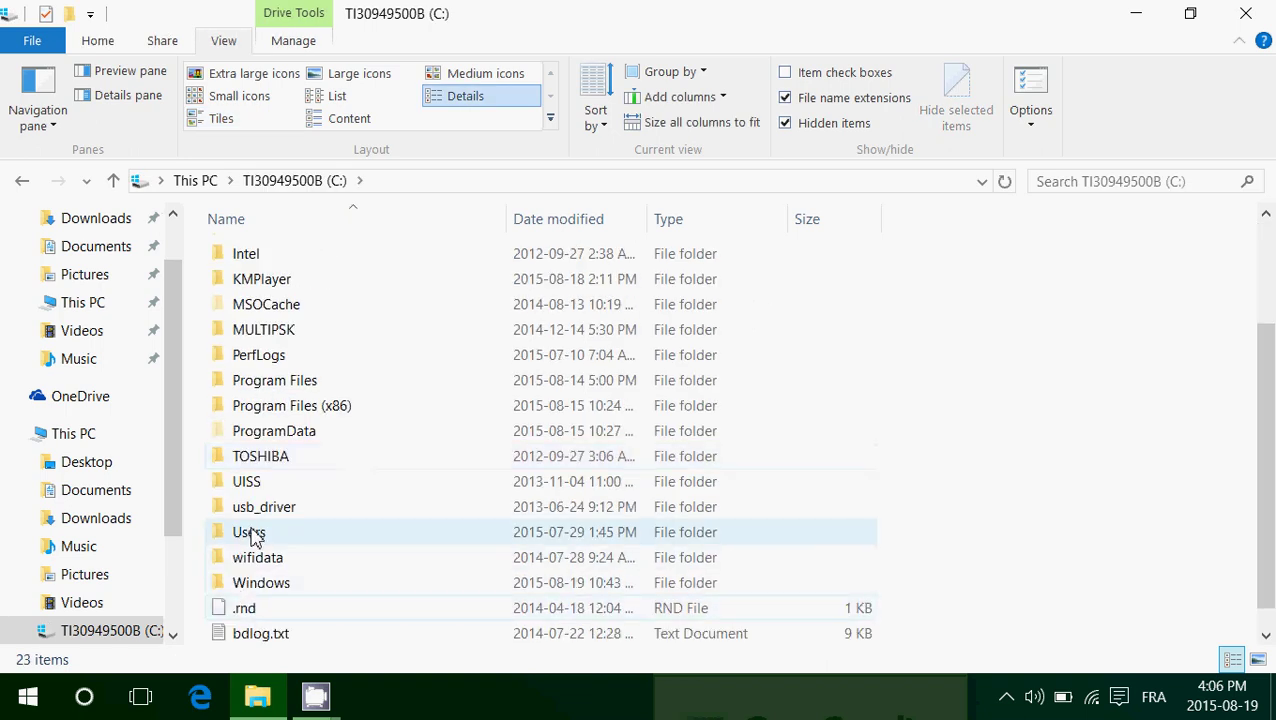
{"action": "double_click", "coordinate": [255, 534]}
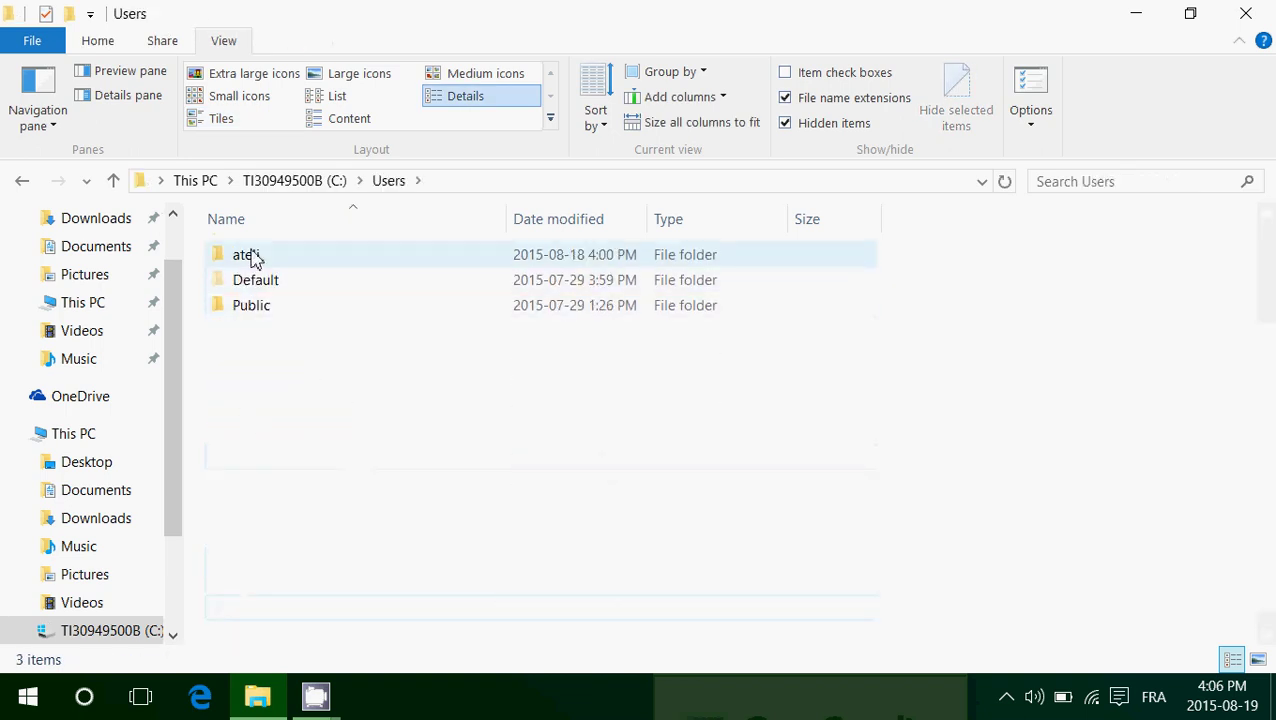
{"action": "double_click", "coordinate": [256, 256]}
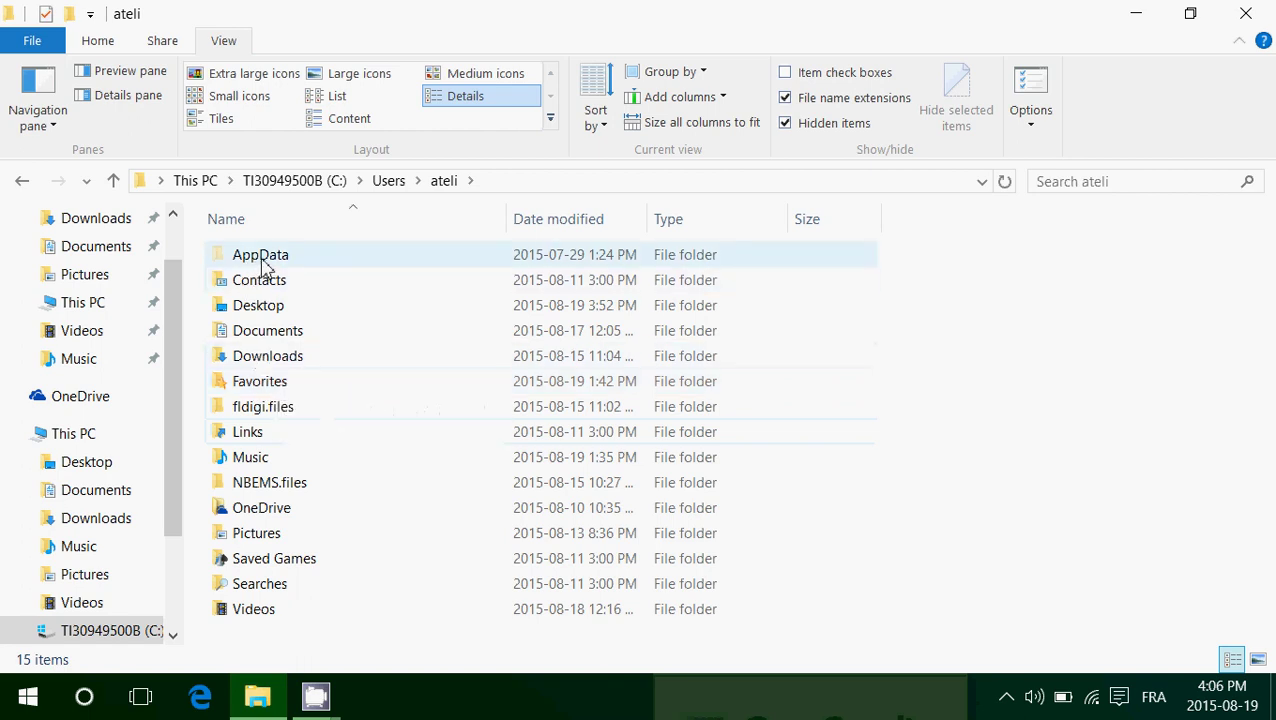
{"action": "double_click", "coordinate": [264, 262]}
{"action": "double_click", "coordinate": [248, 255]}
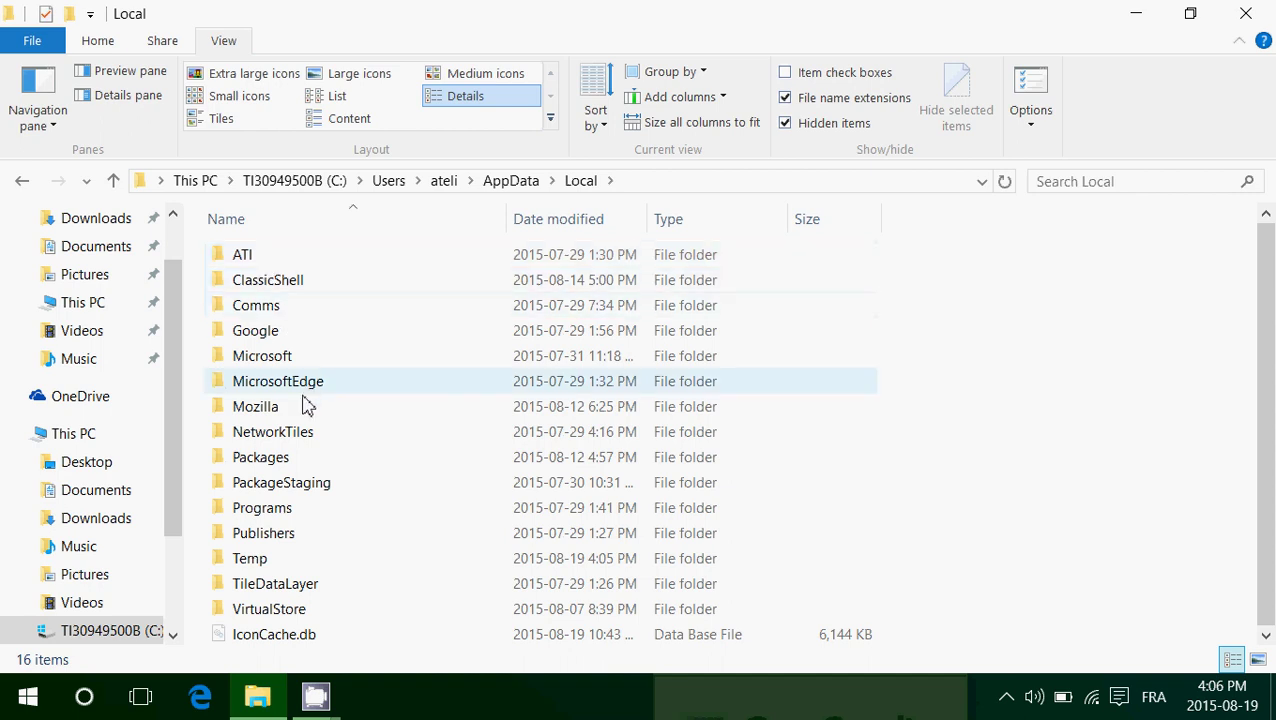
Go into Packages\Microsoft.MicrosoftEdge_8wekyb3d8bbwe\AC\MicrosoftEdge\User\Default
{"action": "double_click", "coordinate": [286, 466]}
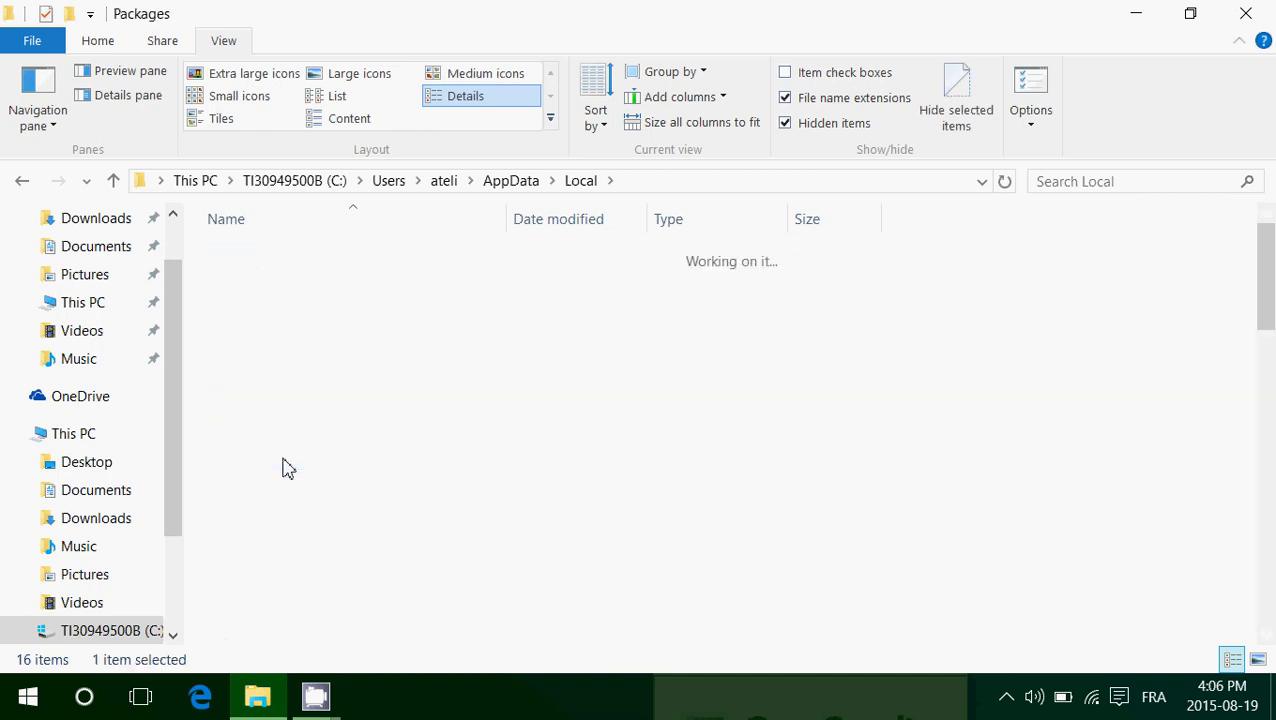
{"action": "scroll", "coordinate": [286, 466], "scroll_direction": "down", "scroll_amount": 2}
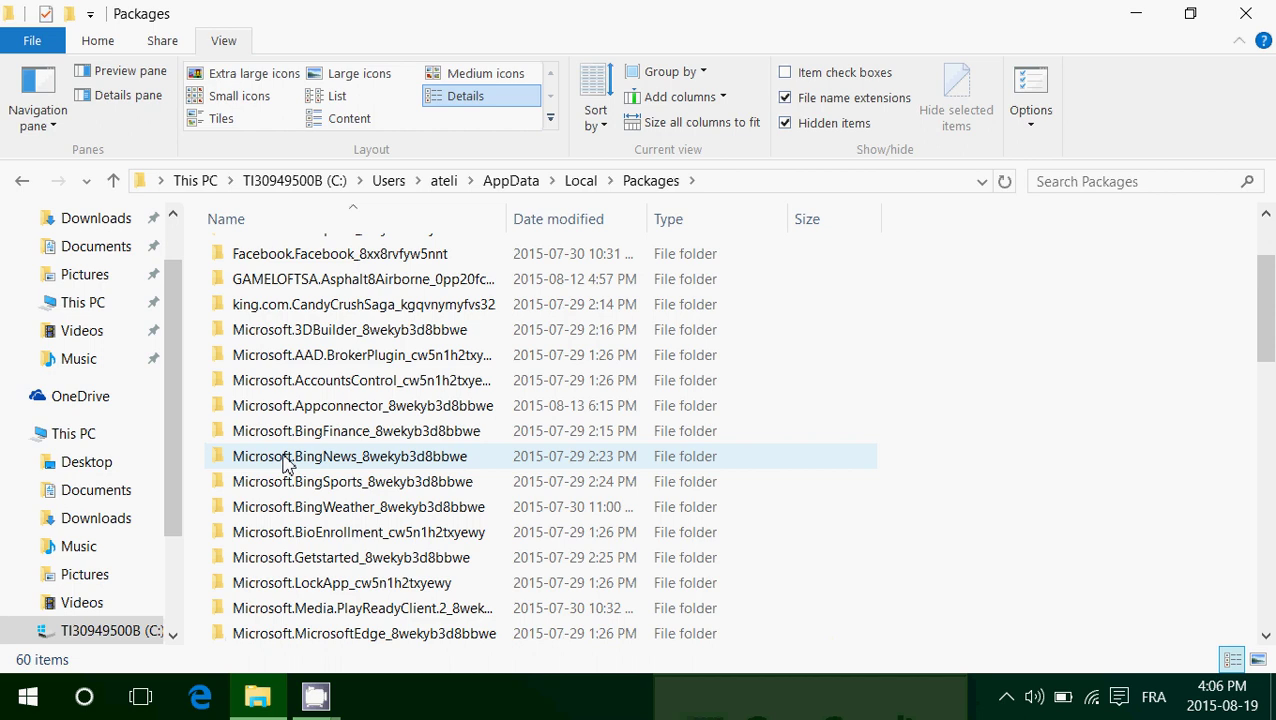
{"action": "scroll", "coordinate": [286, 466], "scroll_direction": "down", "scroll_amount": 2}
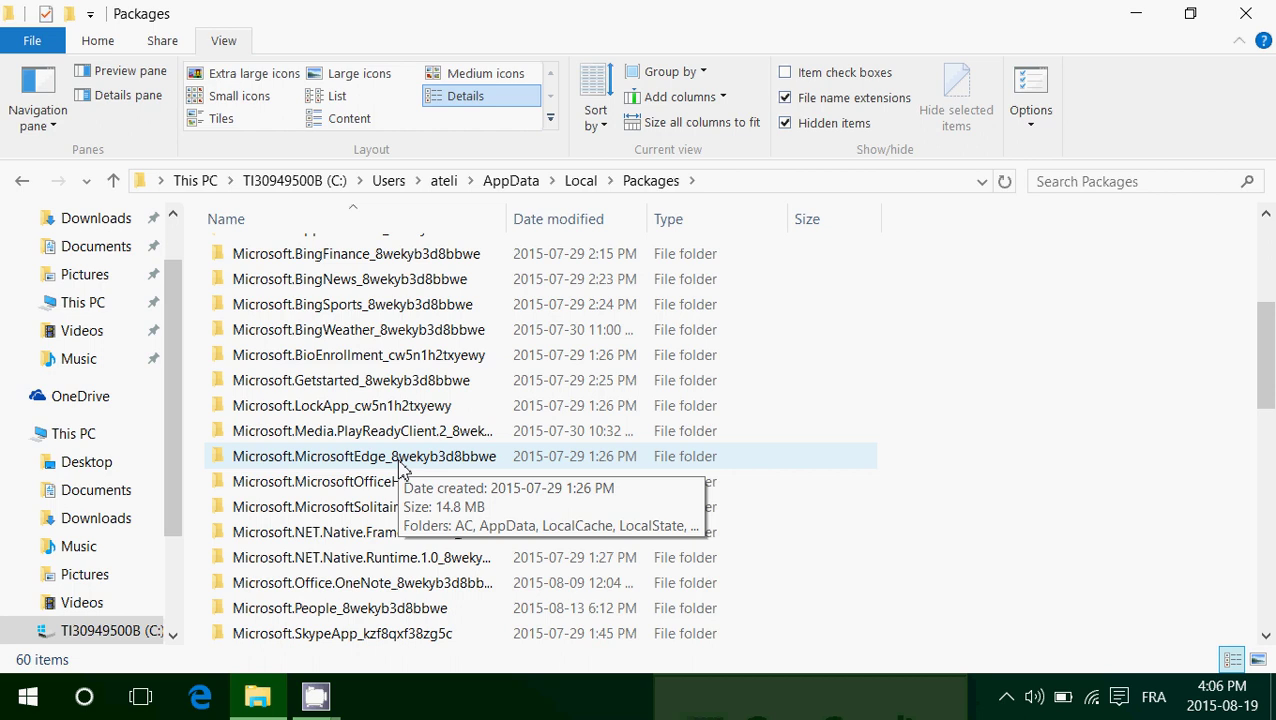
{"action": "double_click", "coordinate": [400, 462]}
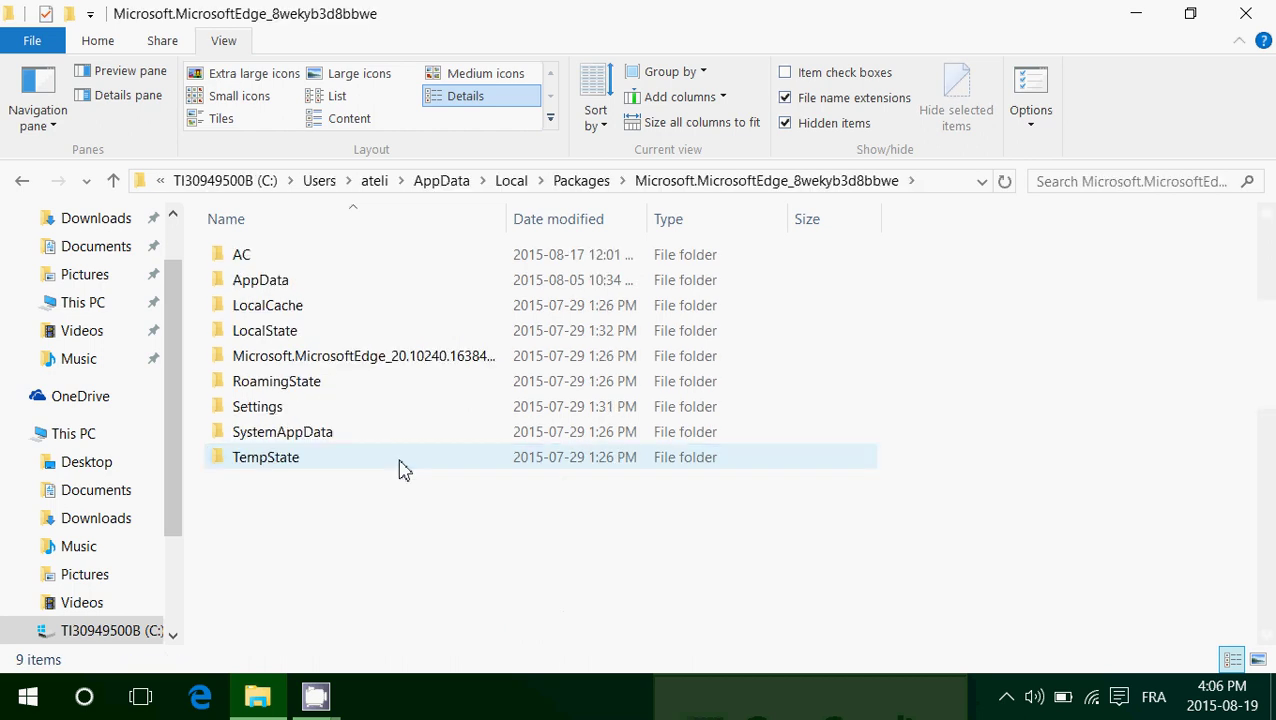
{"action": "double_click", "coordinate": [258, 257]}
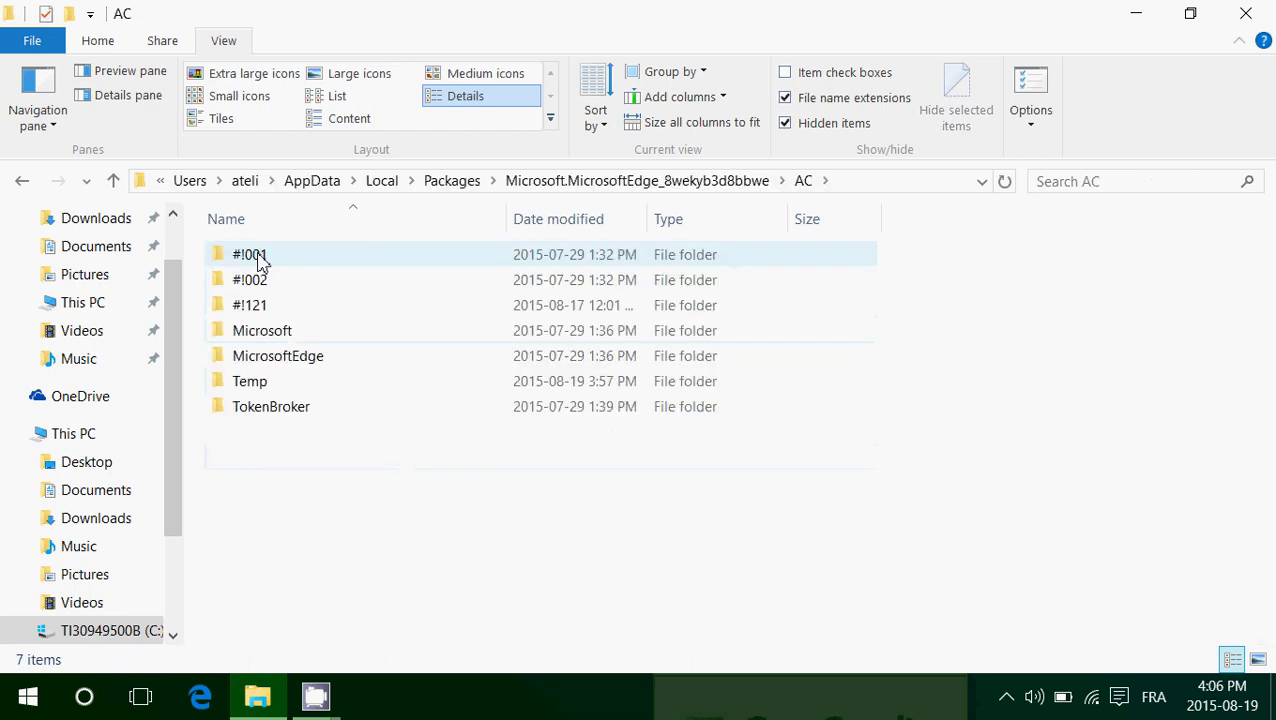
{"action": "double_click", "coordinate": [314, 362]}
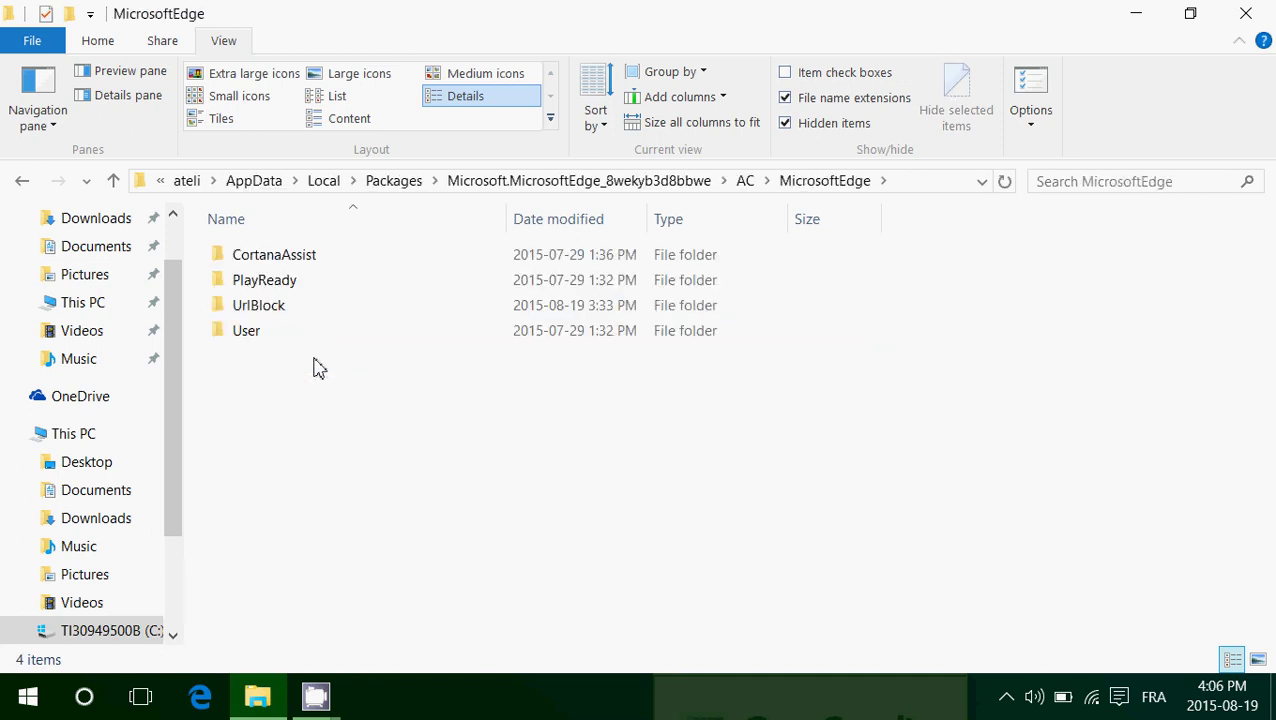
{"action": "double_click", "coordinate": [265, 341]}
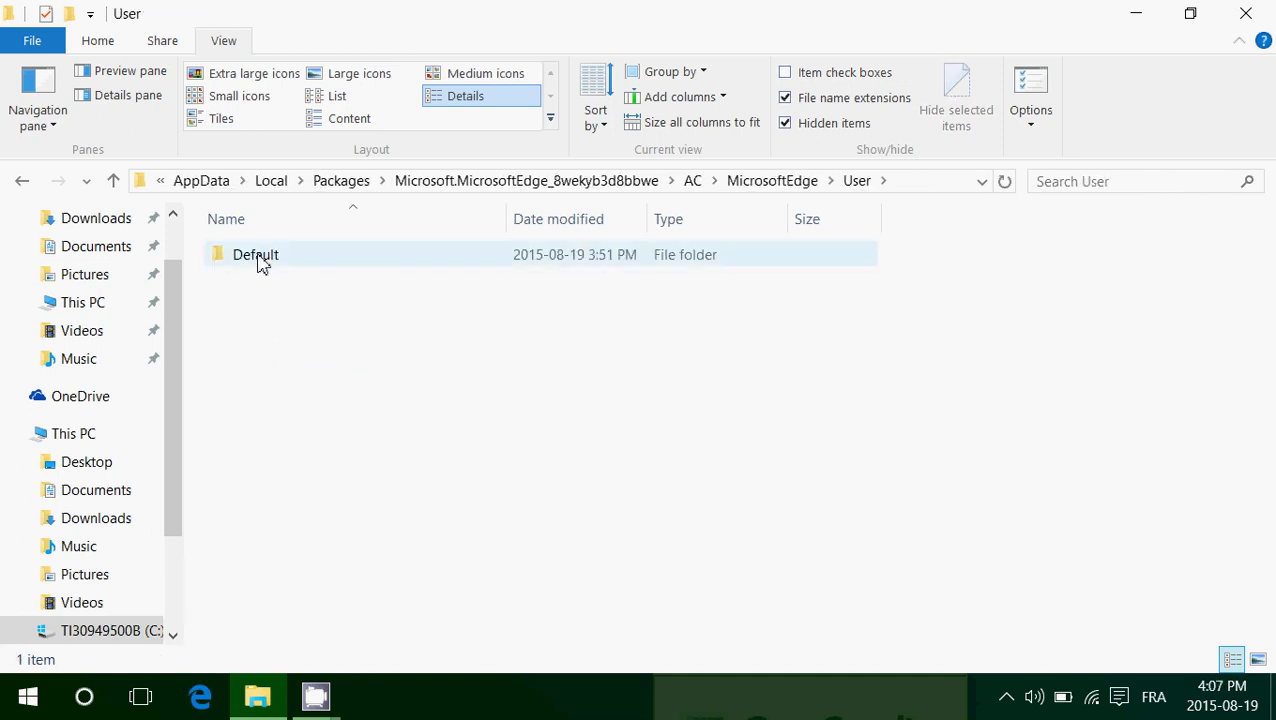
{"action": "double_click", "coordinate": [265, 256]}
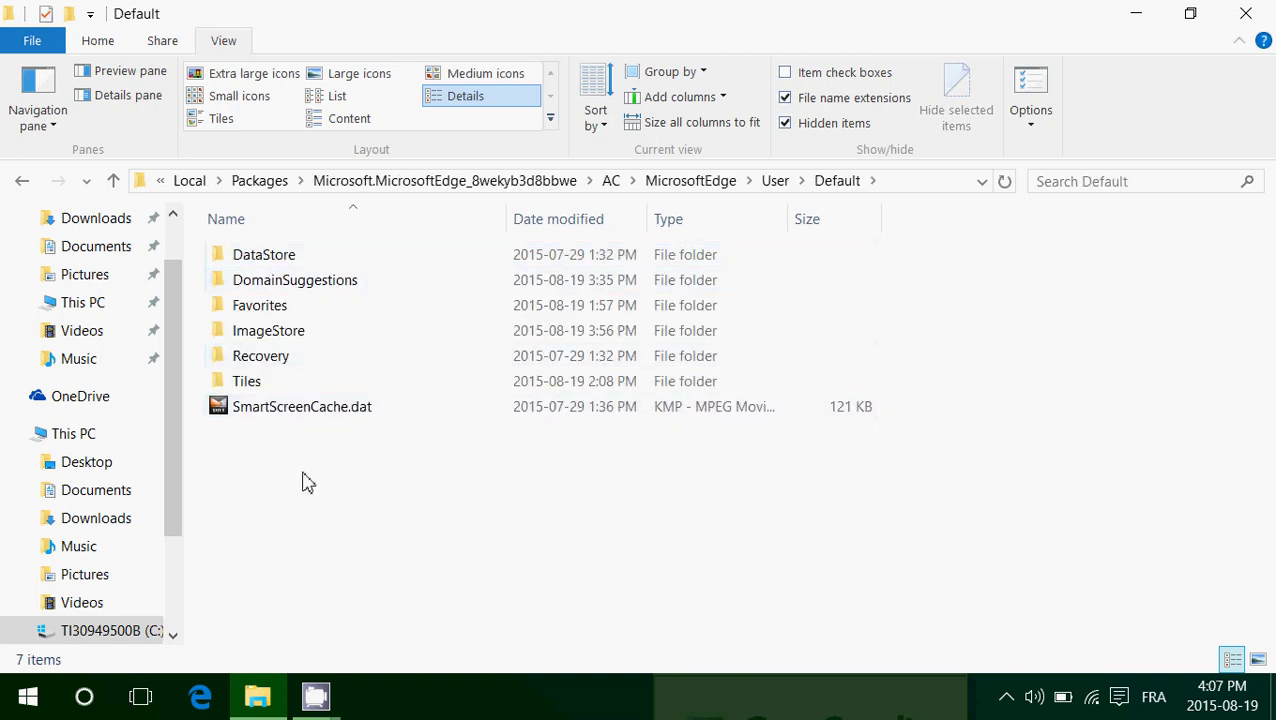
Inspect Favorites\Links, return to Favorites, and dismiss the Links context menu without deleting
{"action": "double_click", "coordinate": [288, 308]}
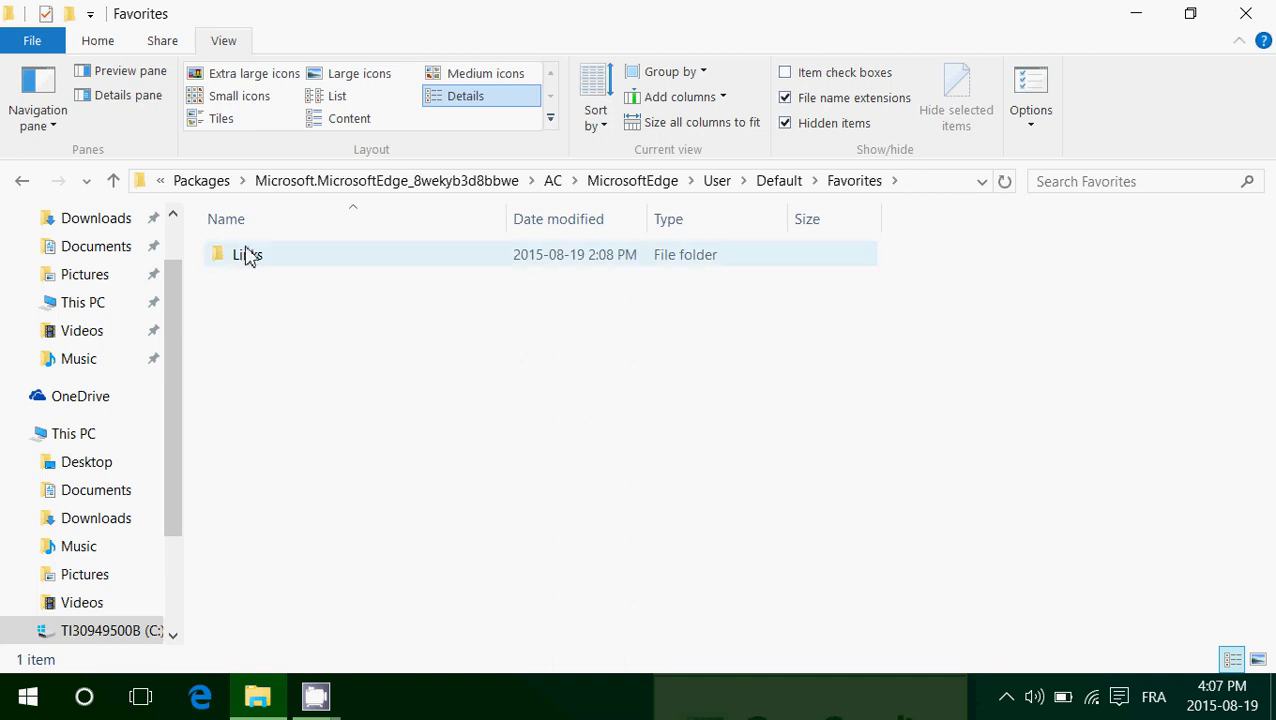
{"action": "double_click", "coordinate": [247, 257]}
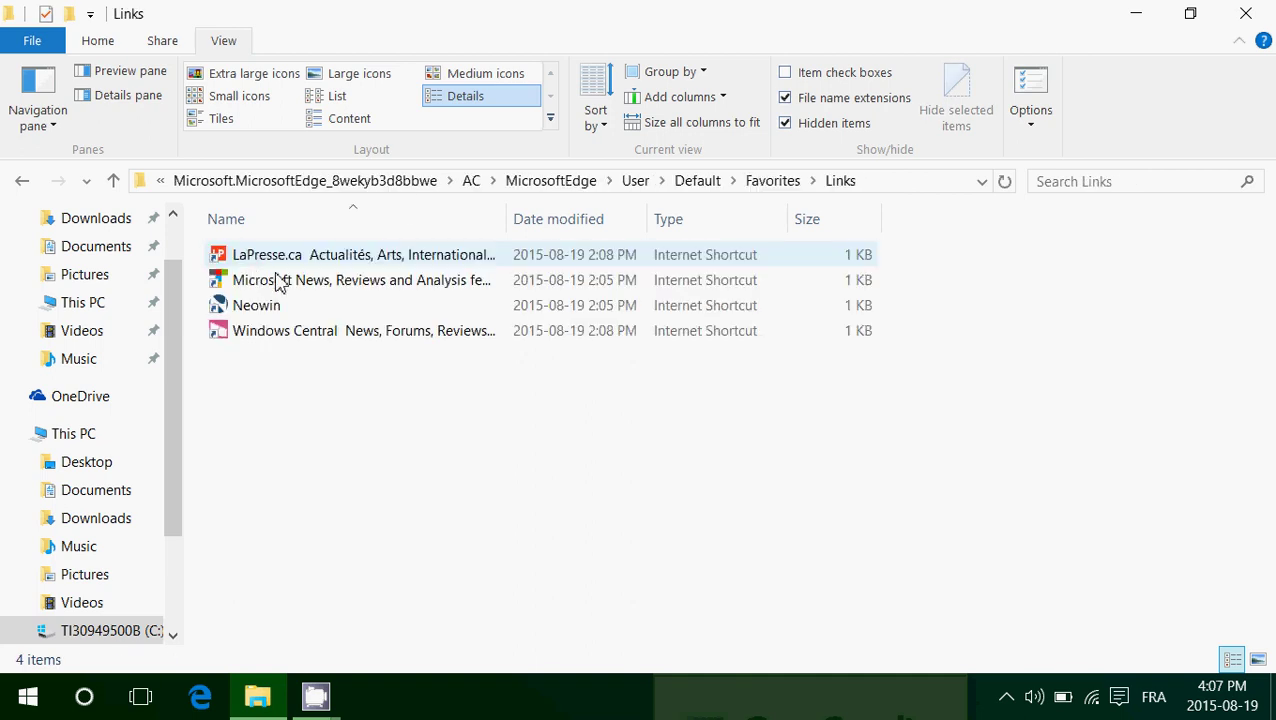
{"action": "left_click", "coordinate": [20, 183]}
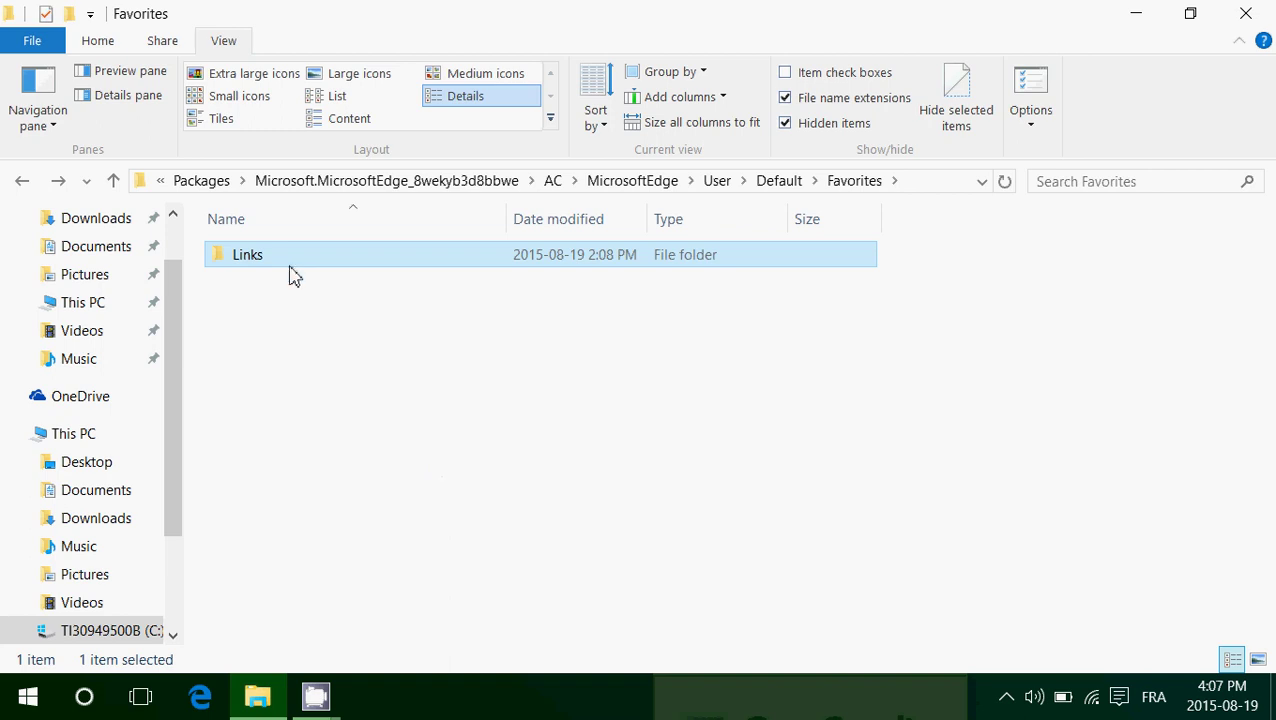
{"action": "right_click", "coordinate": [260, 259]}
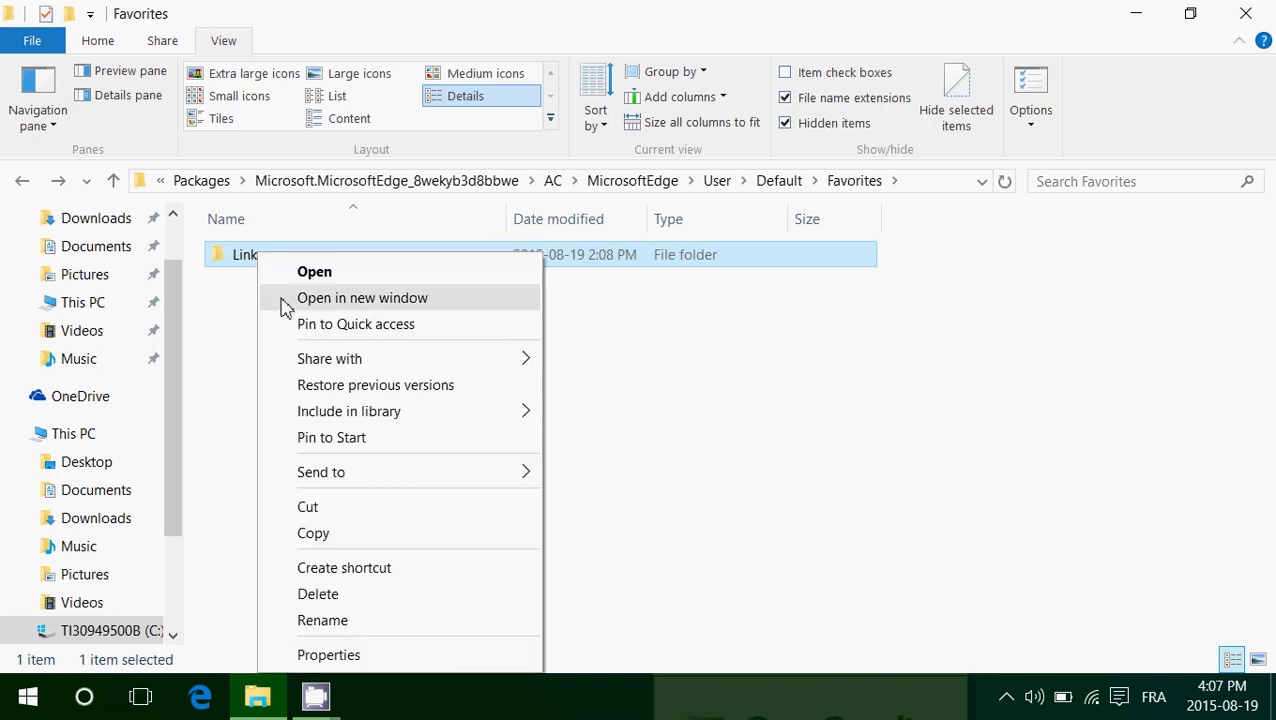
{"action": "left_click", "coordinate": [228, 446]}
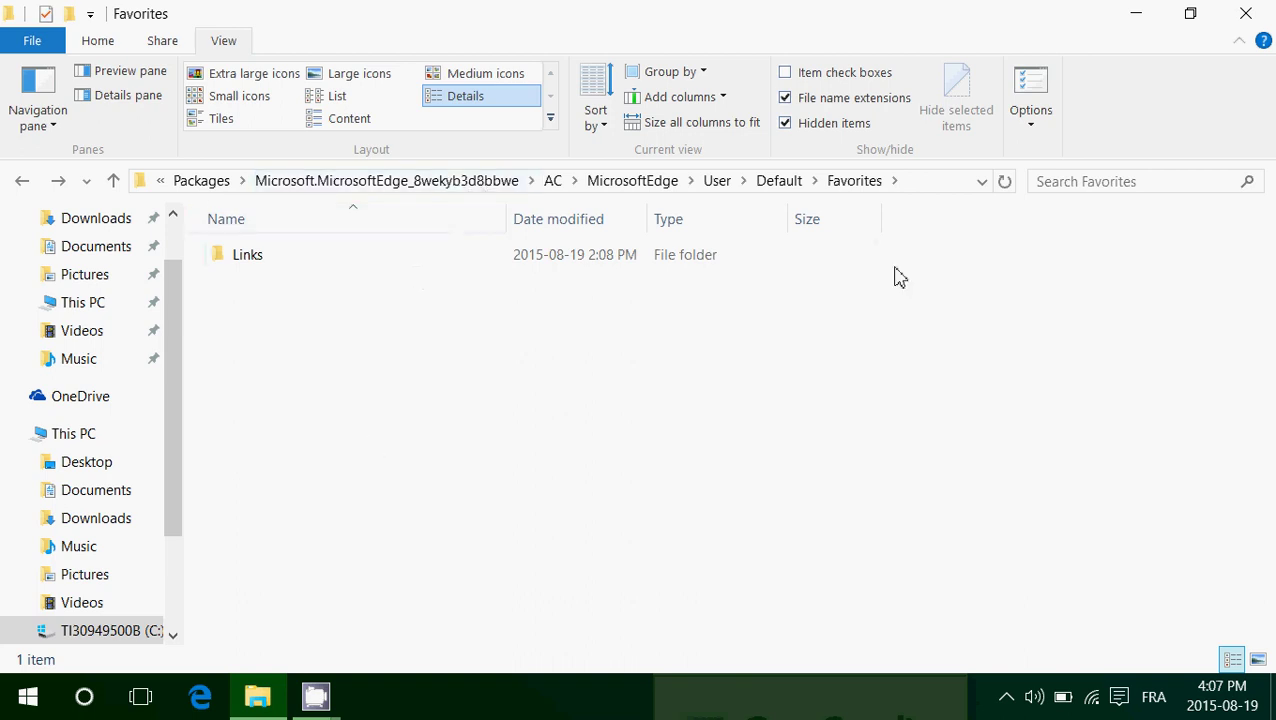
Close File Explorer, reopen a fresh window from the taskbar, and show View options
{"action": "left_click", "coordinate": [1259, 13]}
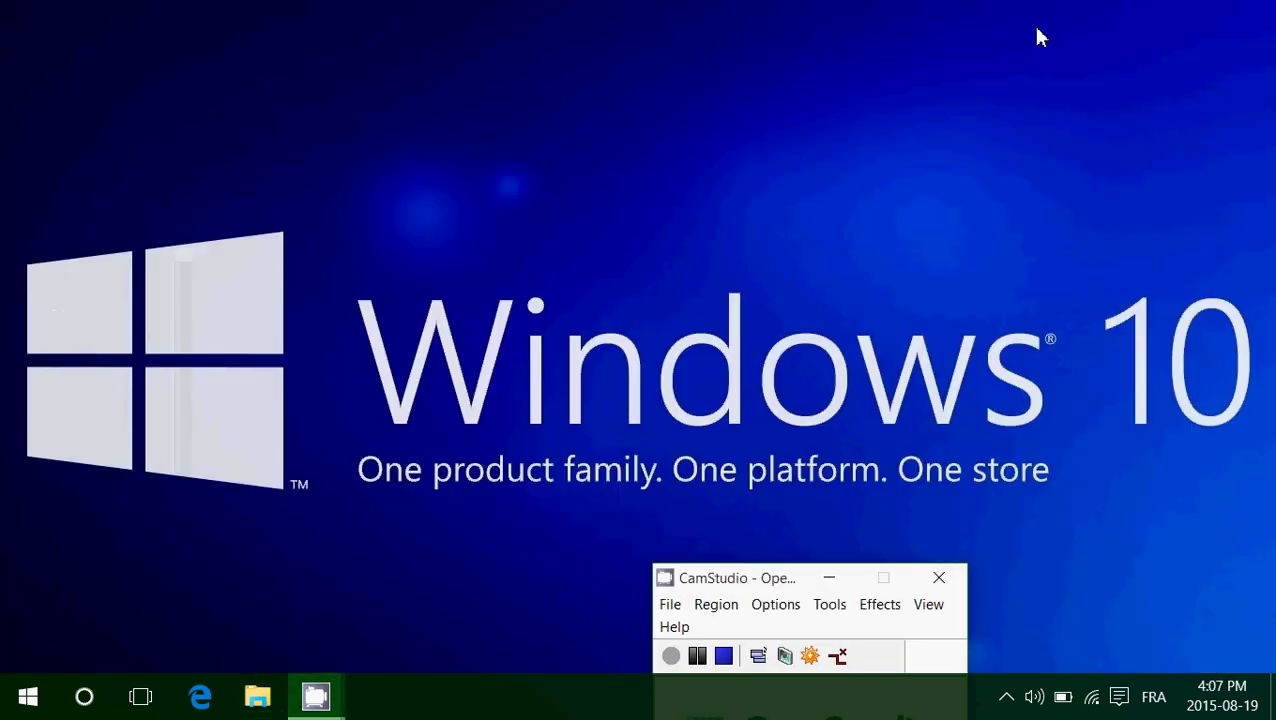
{"action": "left_click", "coordinate": [258, 699]}
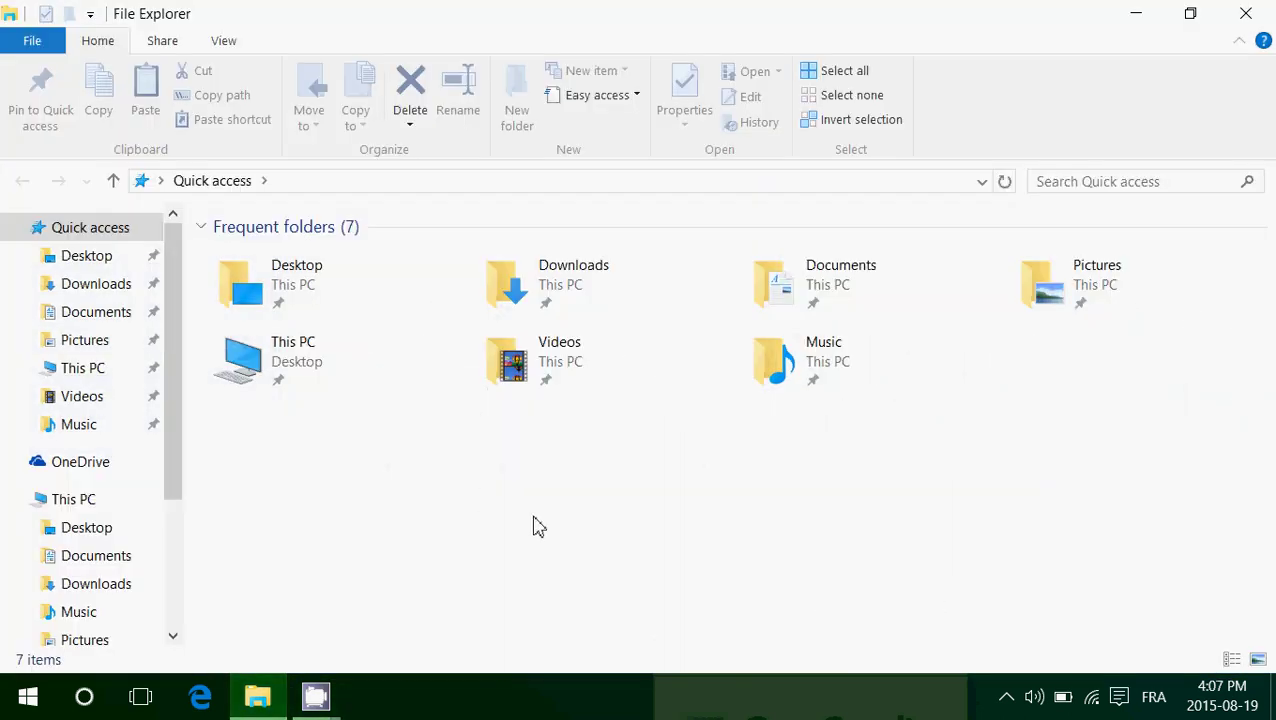
{"action": "left_click", "coordinate": [226, 42]}
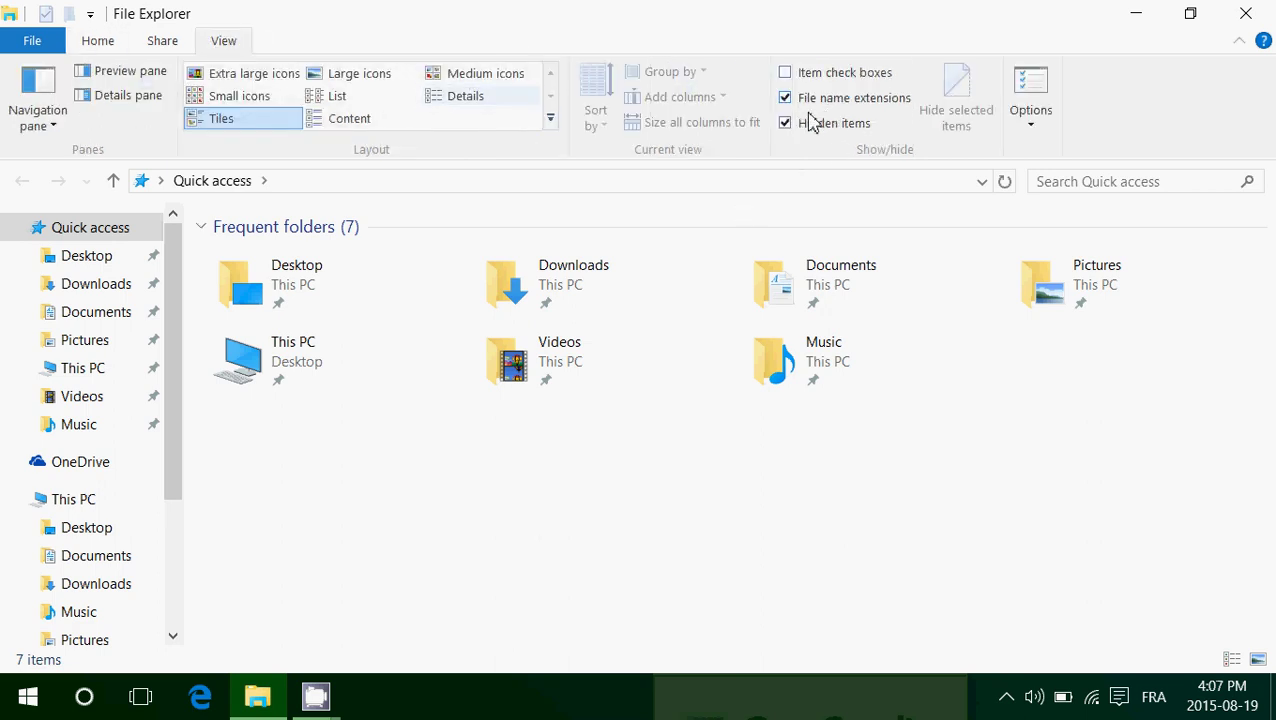
Go from This PC through C:\Users\<user>\AppData into the Local folder
{"action": "double_click", "coordinate": [299, 370]}
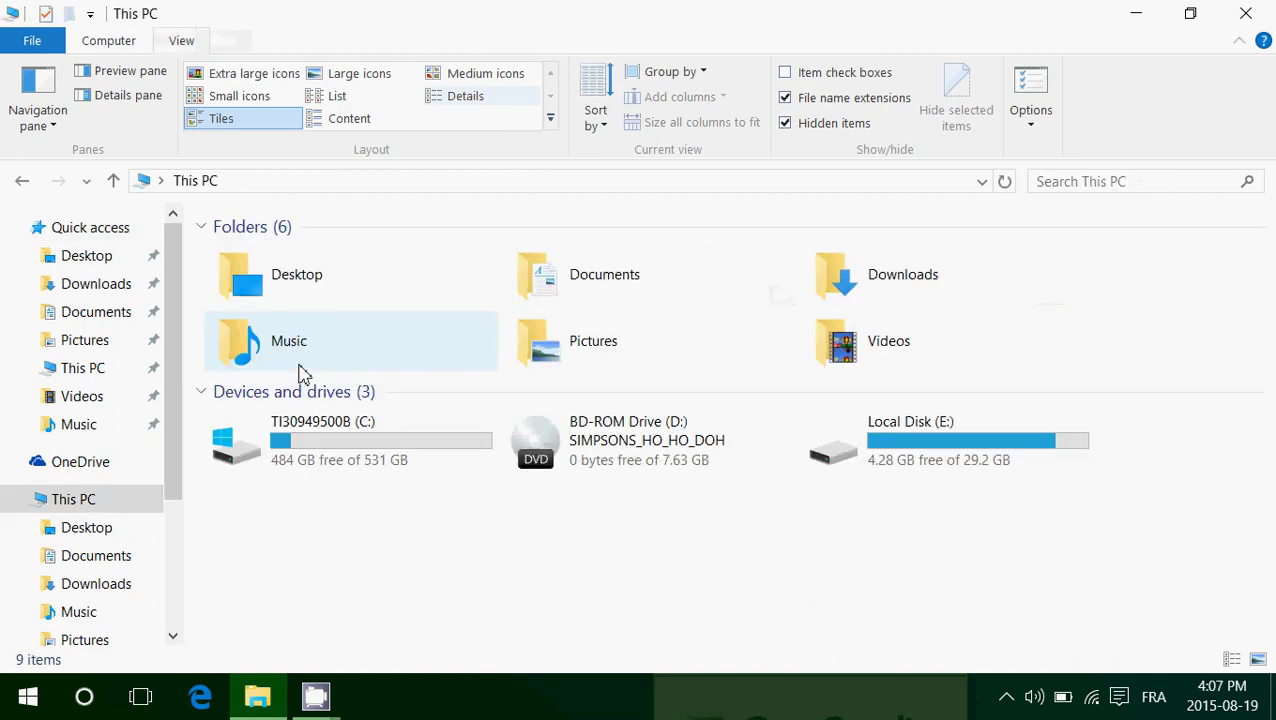
{"action": "double_click", "coordinate": [346, 446]}
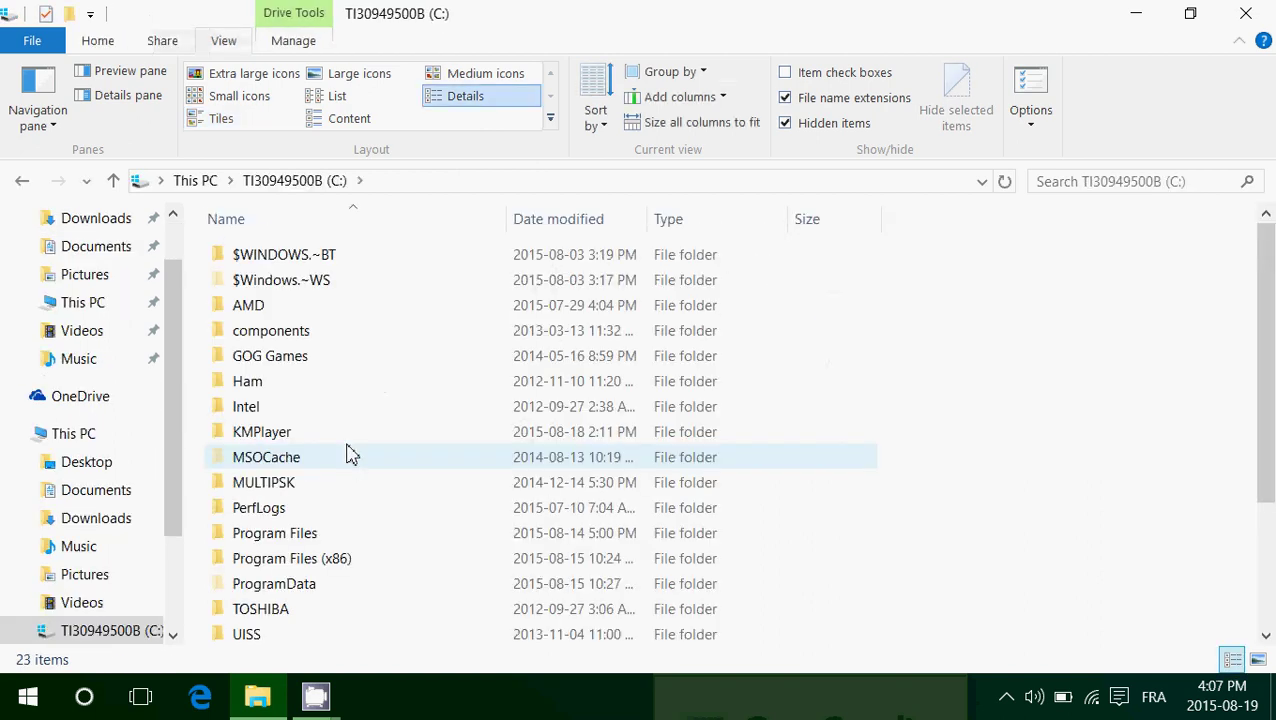
{"action": "scroll", "coordinate": [283, 636], "scroll_direction": "down", "scroll_amount": 1}
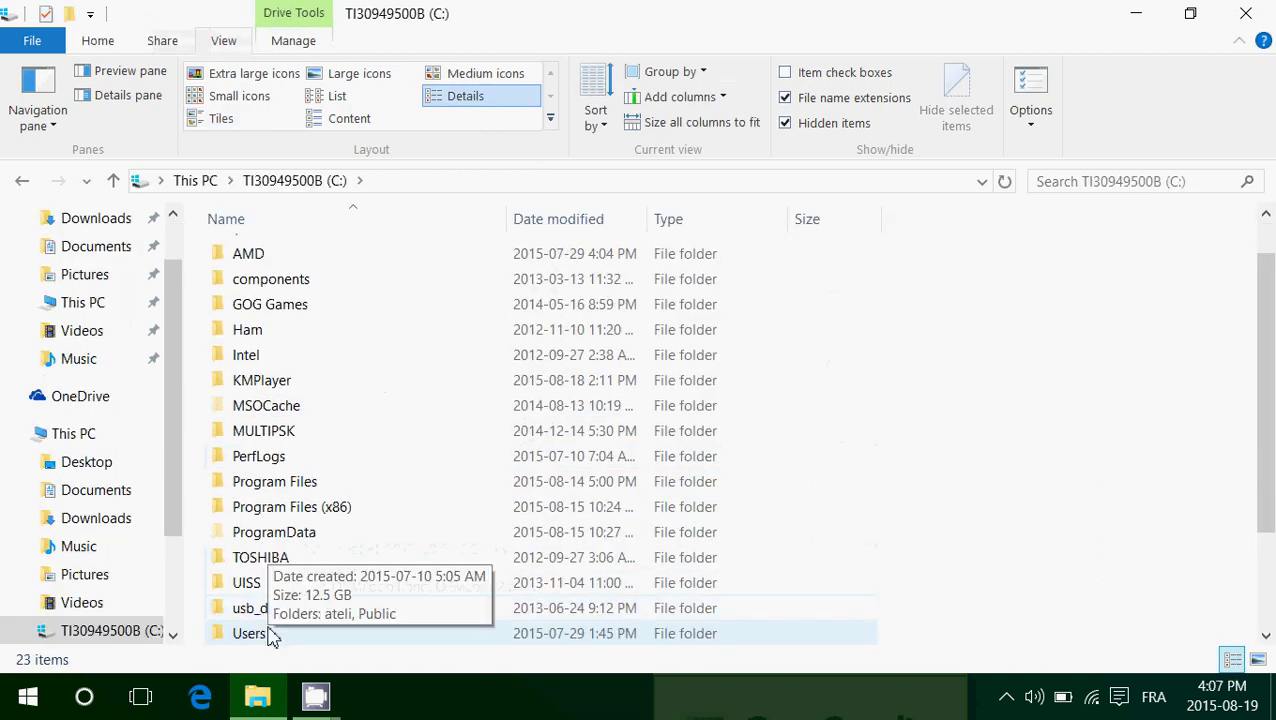
{"action": "left_click", "coordinate": [271, 634]}
{"action": "double_click", "coordinate": [271, 634]}
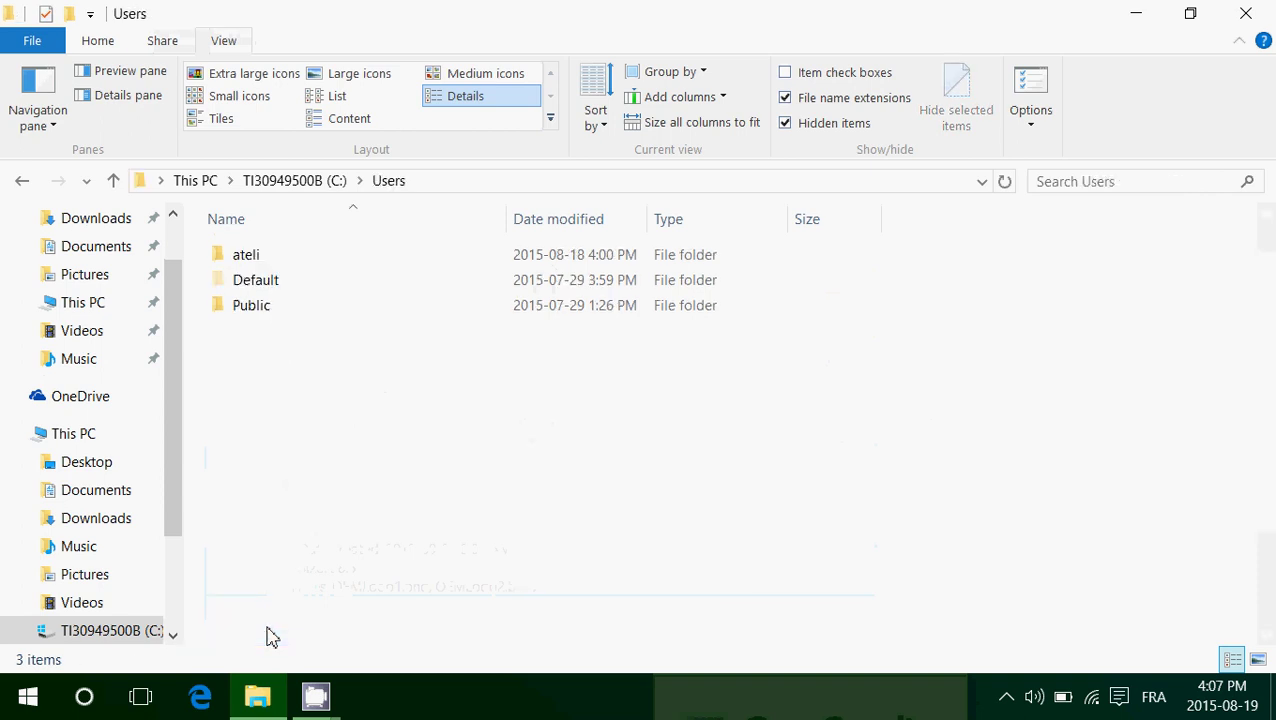
{"action": "double_click", "coordinate": [263, 264]}
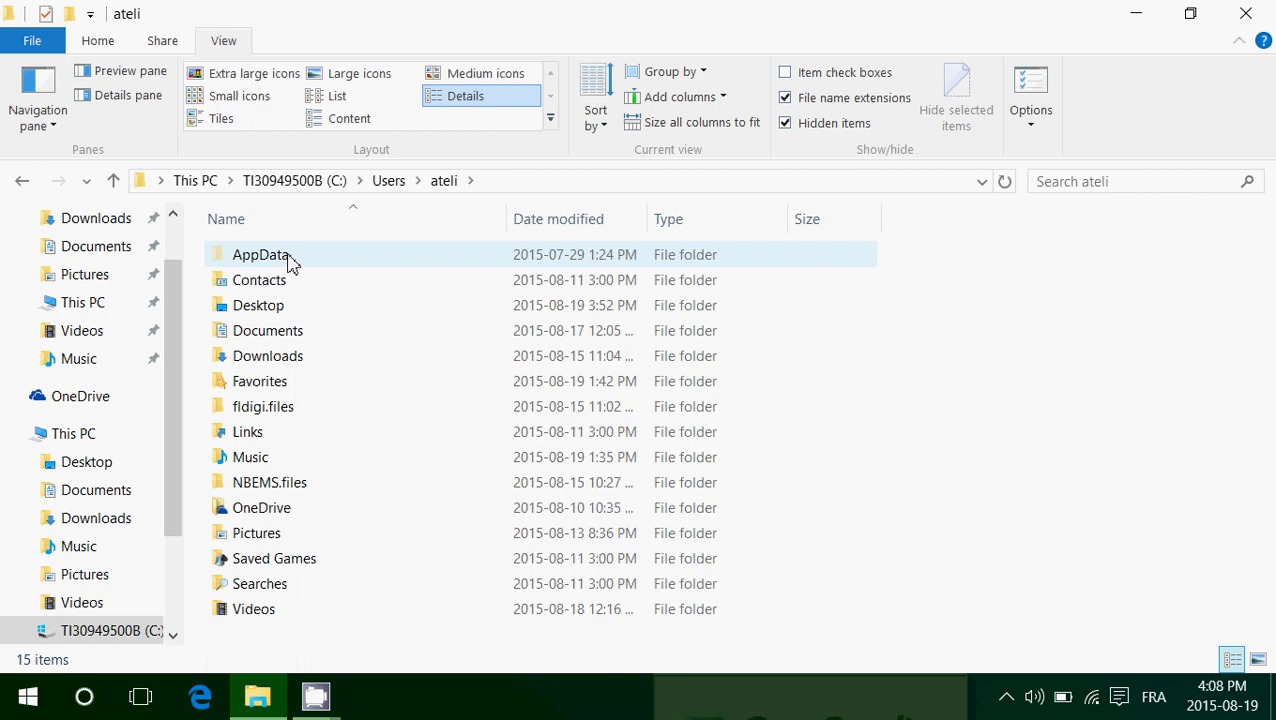
{"action": "double_click", "coordinate": [262, 255]}
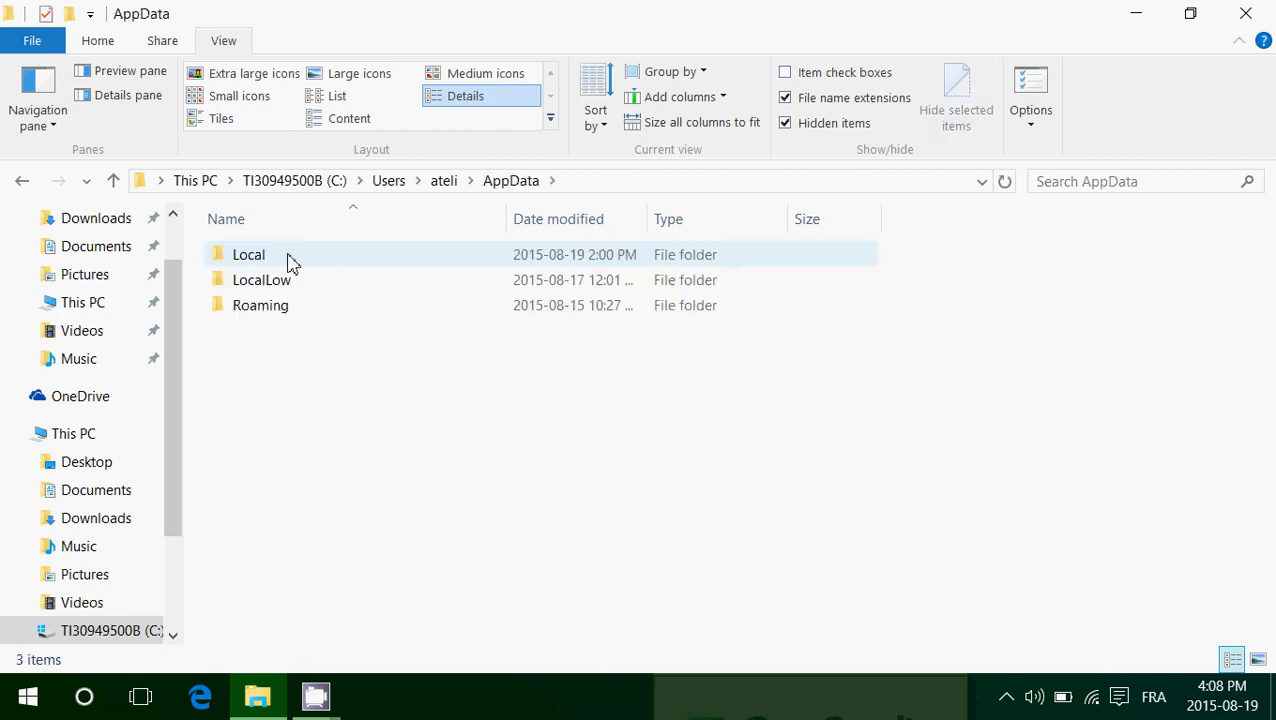
{"action": "double_click", "coordinate": [288, 262]}
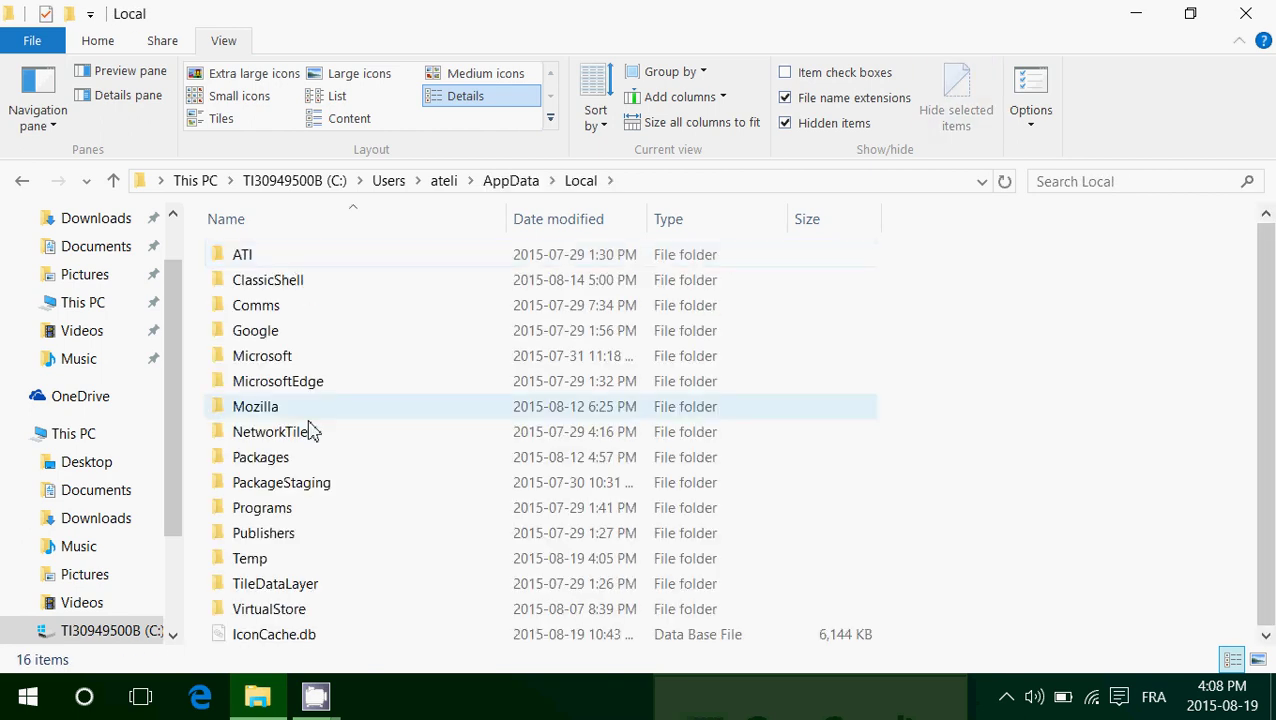
Enter Packages\Microsoft.MicrosoftEdge_8wekyb3d8bbwe\AC
{"action": "double_click", "coordinate": [280, 464]}
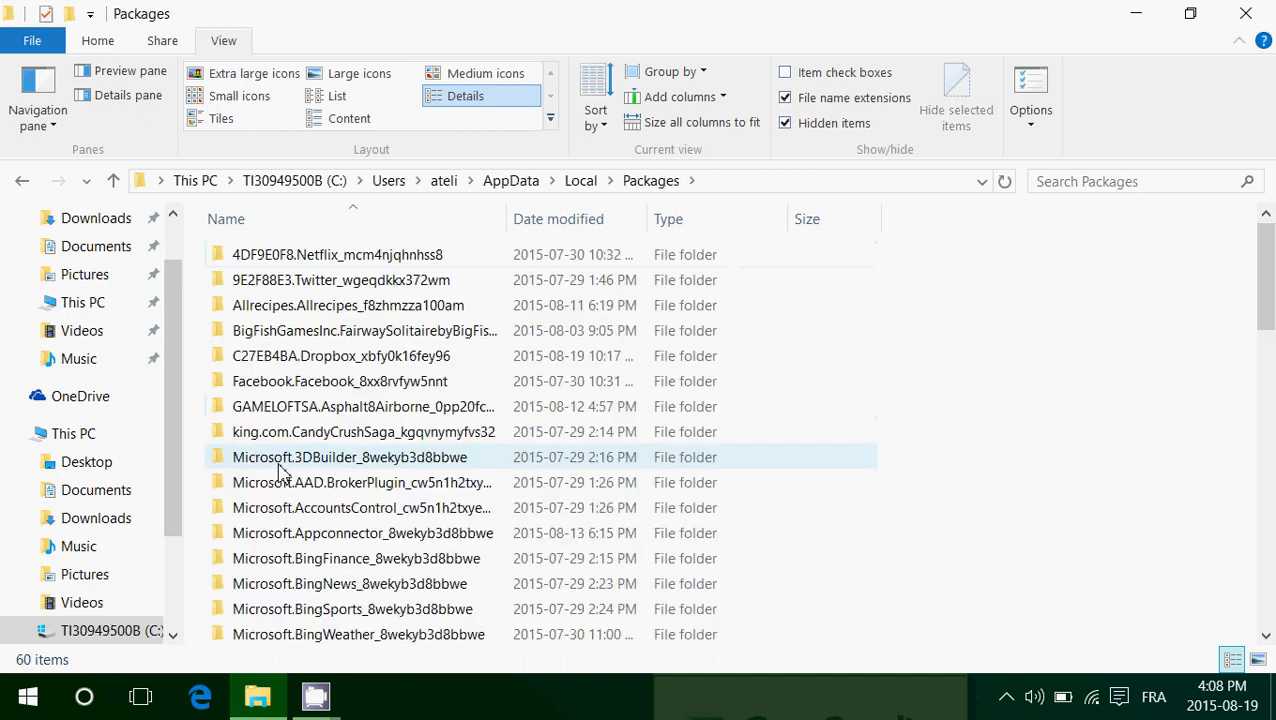
{"action": "scroll", "coordinate": [280, 470], "scroll_direction": "down", "scroll_amount": 2}
{"action": "scroll", "coordinate": [280, 470], "scroll_direction": "down", "scroll_amount": 1}
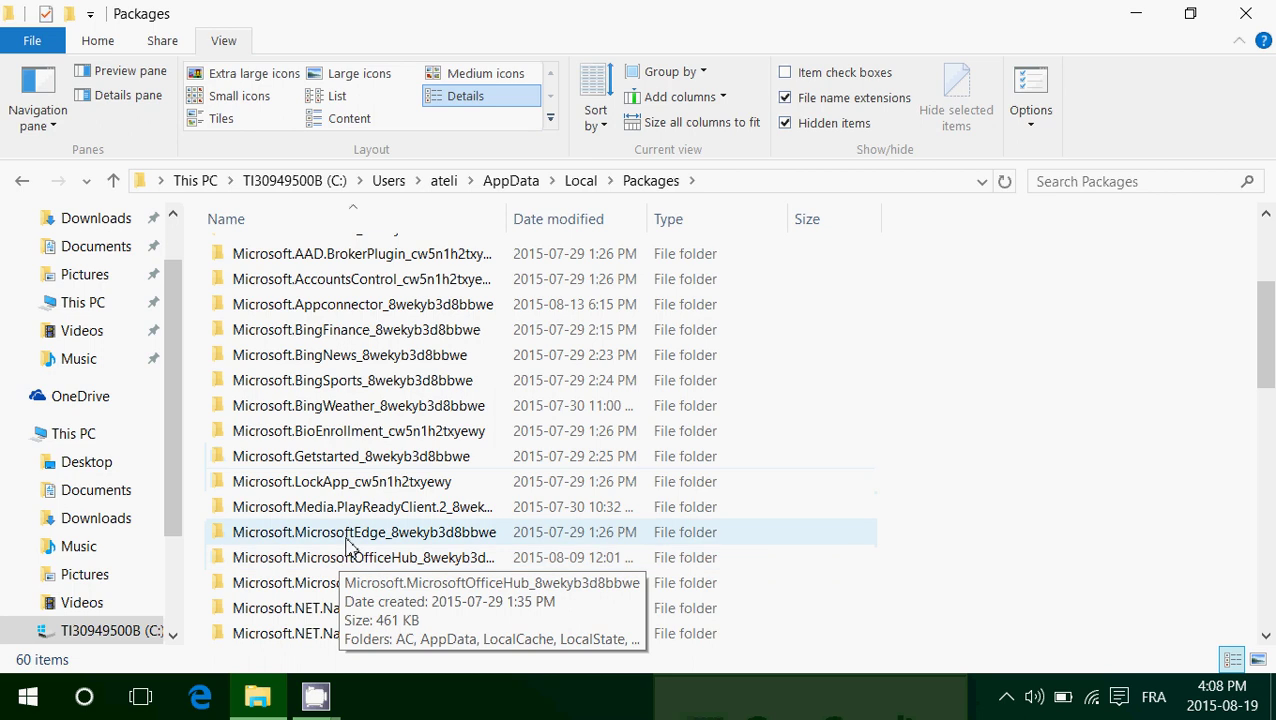
{"action": "double_click", "coordinate": [437, 533]}
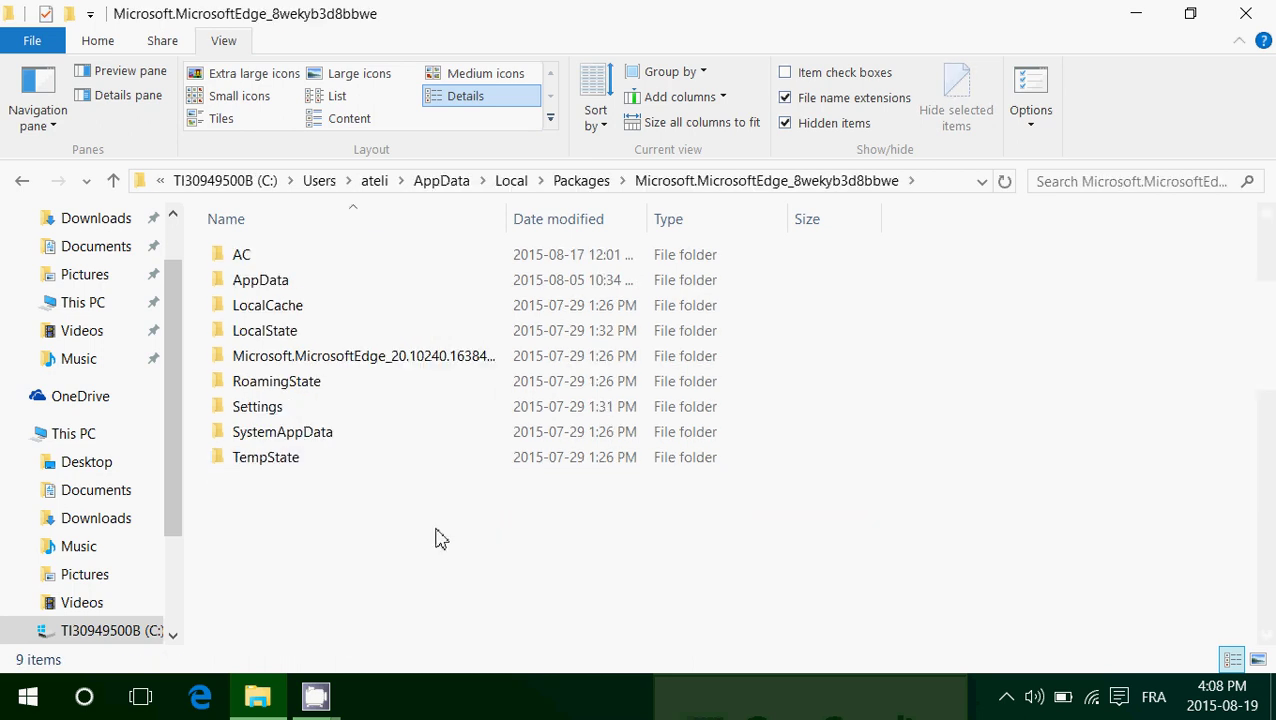
{"action": "left_click", "coordinate": [265, 265]}
{"action": "double_click", "coordinate": [265, 265]}
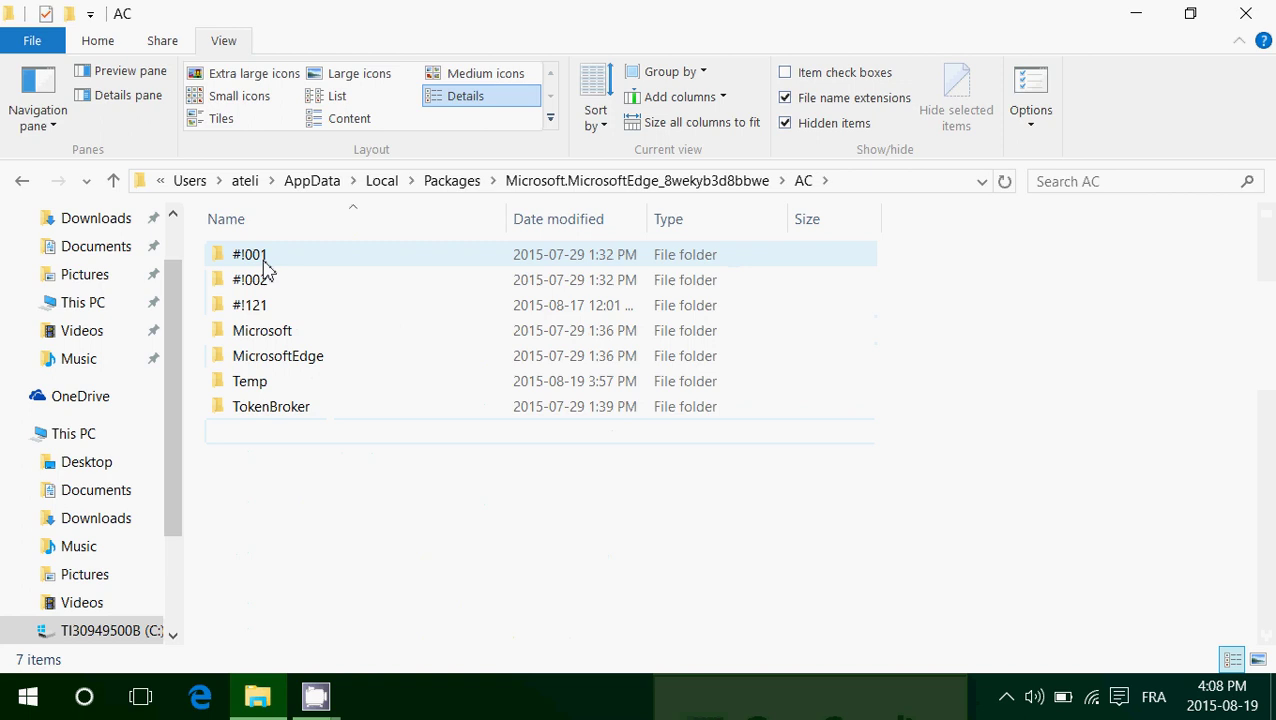
Continue through MicrosoftEdge\User\Default\Favorites into Links, showing its four web shortcuts
{"action": "double_click", "coordinate": [285, 360]}
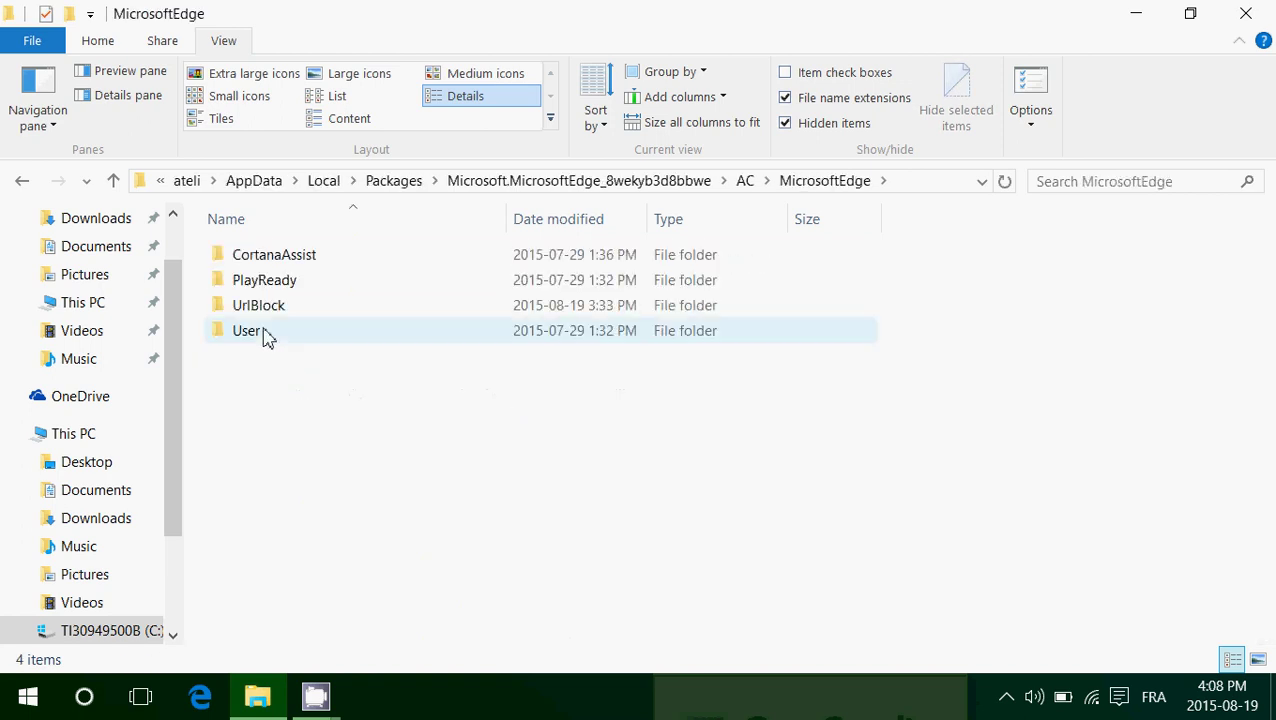
{"action": "double_click", "coordinate": [266, 336]}
{"action": "double_click", "coordinate": [266, 258]}
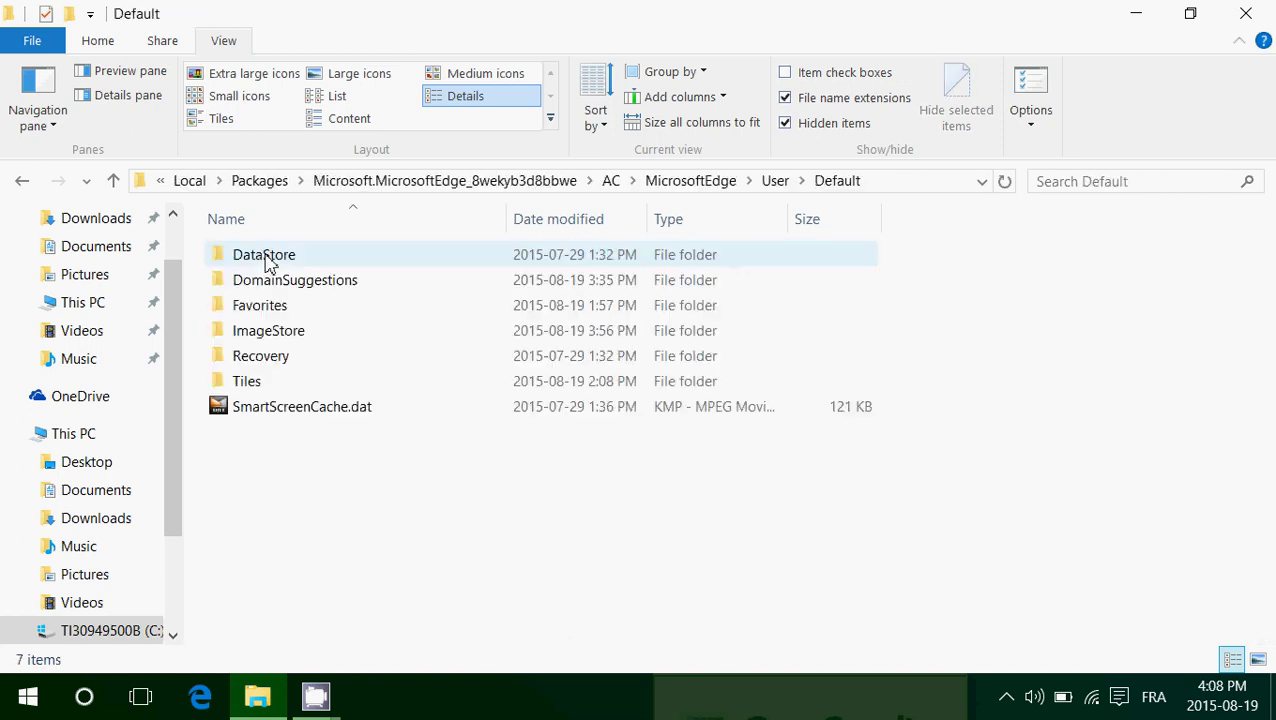
{"action": "double_click", "coordinate": [270, 307]}
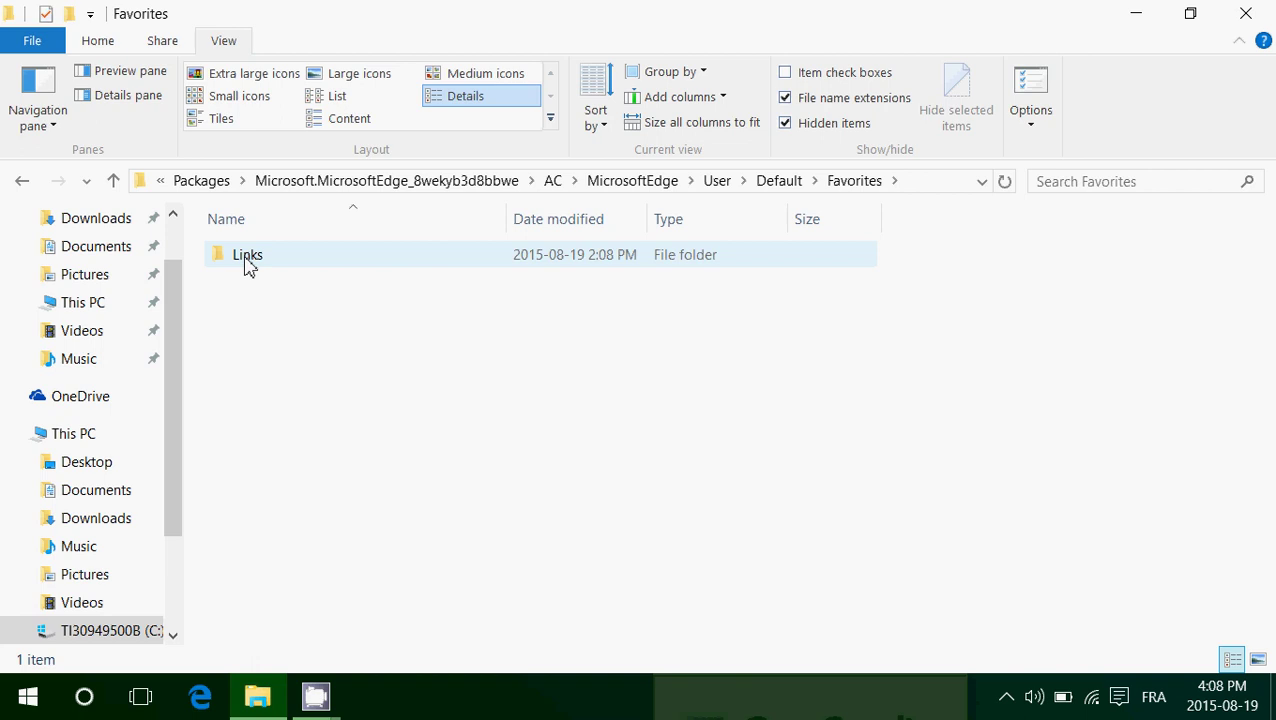
{"action": "double_click", "coordinate": [248, 258]}
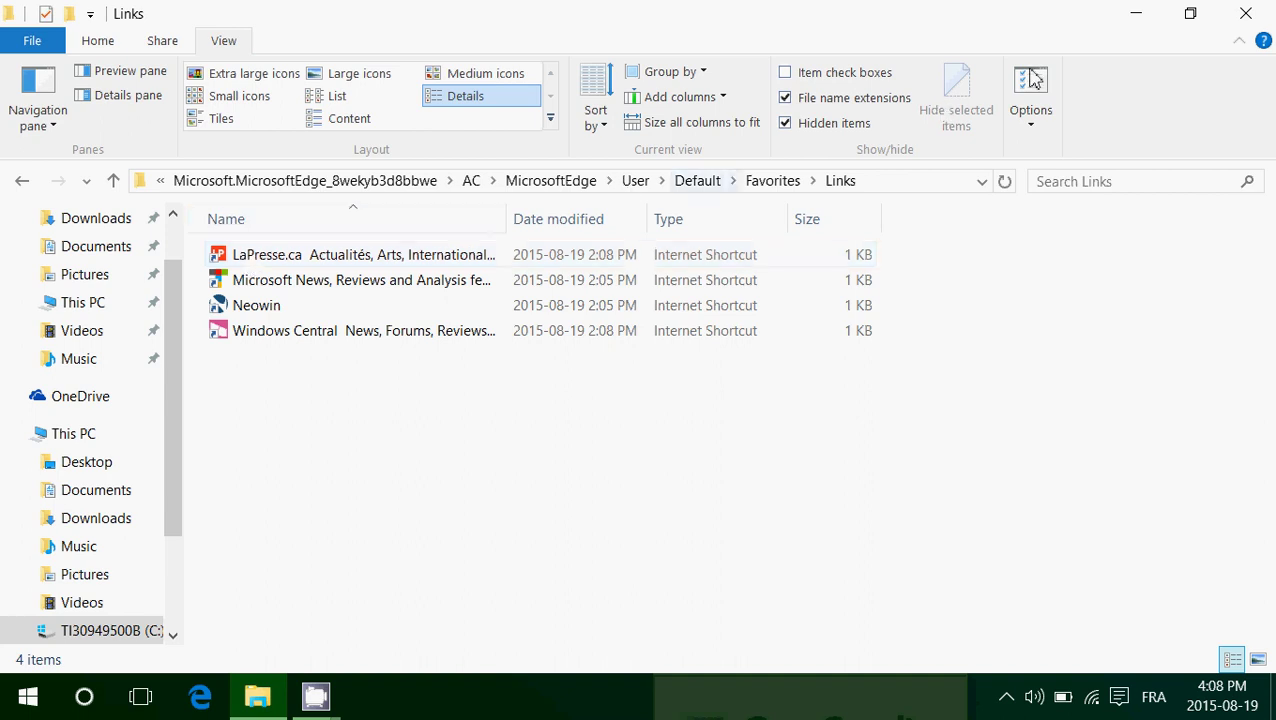
{"action": "left_click", "coordinate": [1240, 14]}
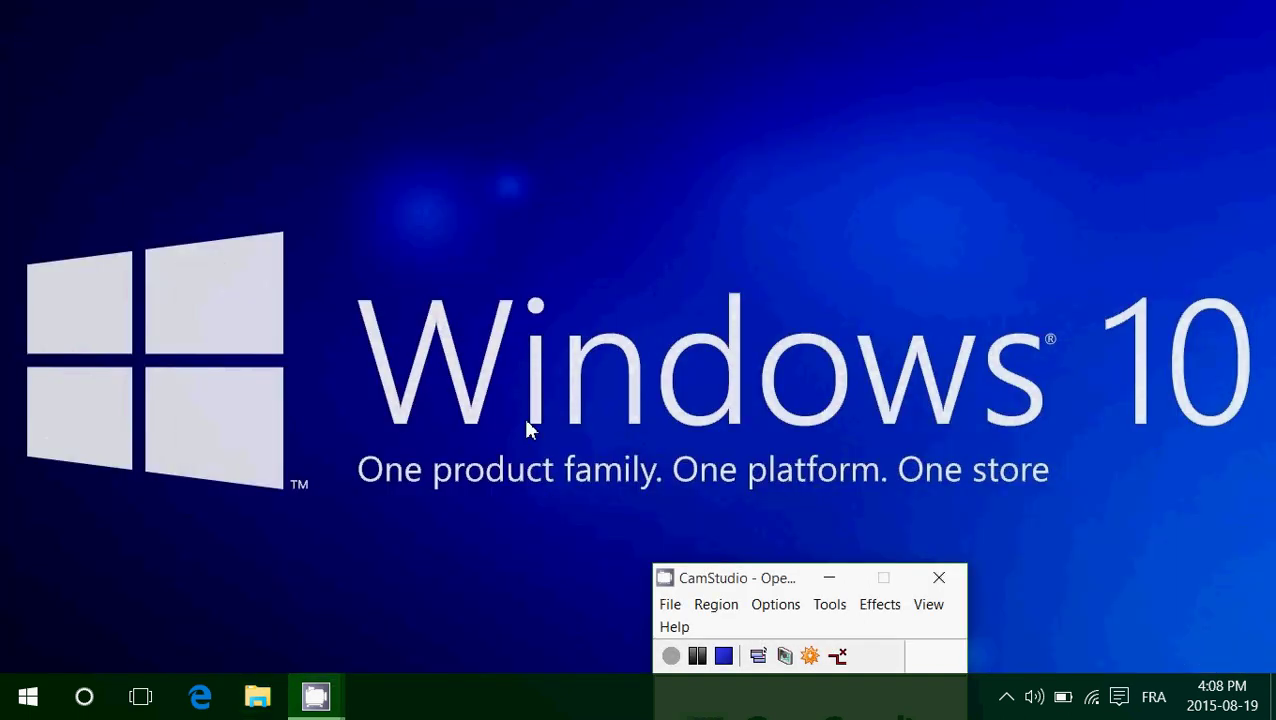